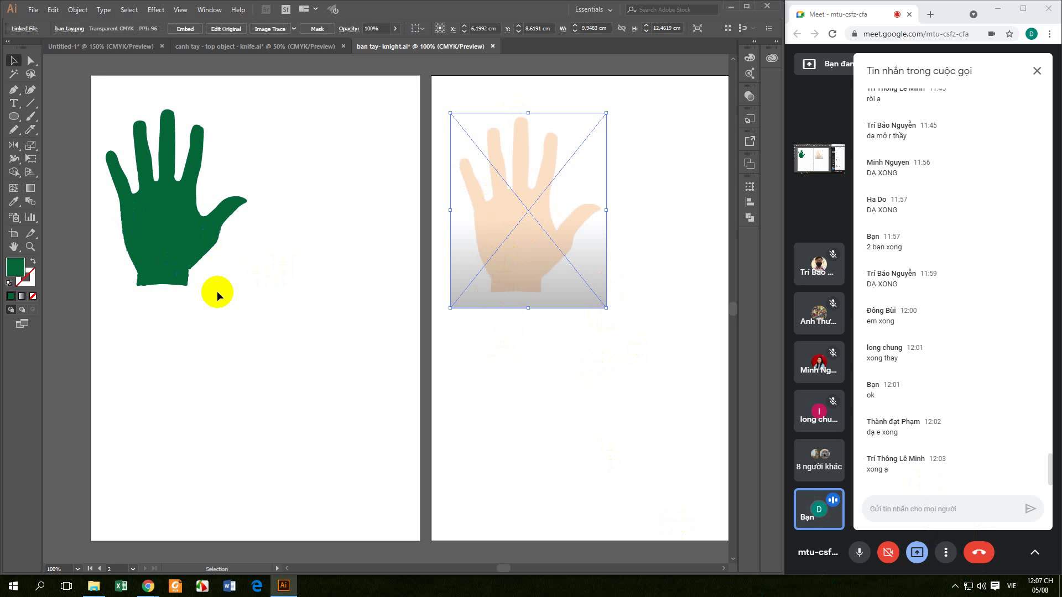
# Trace the linked hand image on the second artboard with the Low Fidelity Photo preset
pyautogui.click(544, 427)
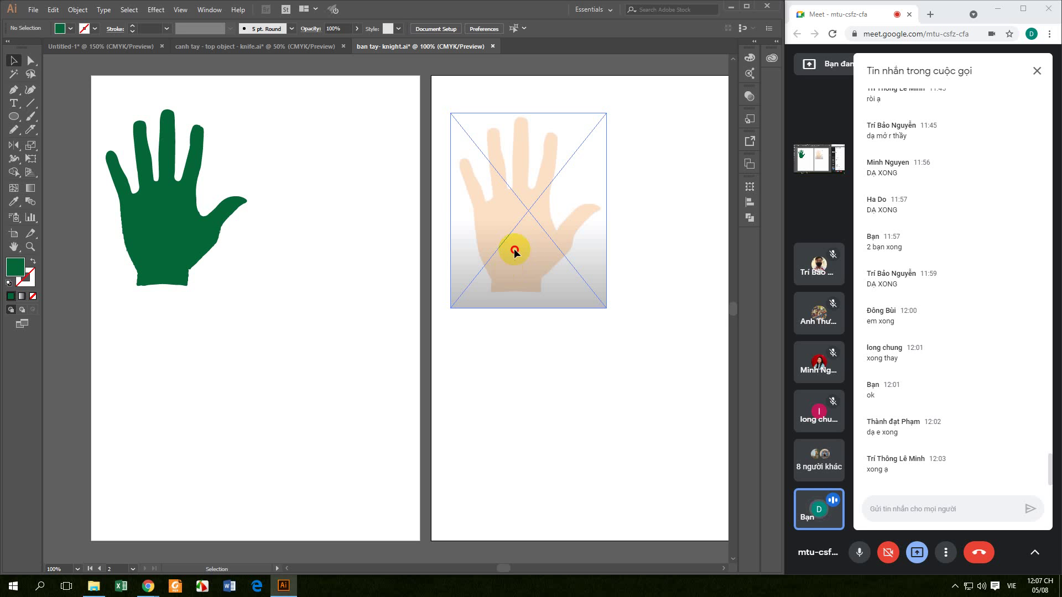
pyautogui.click(514, 252)
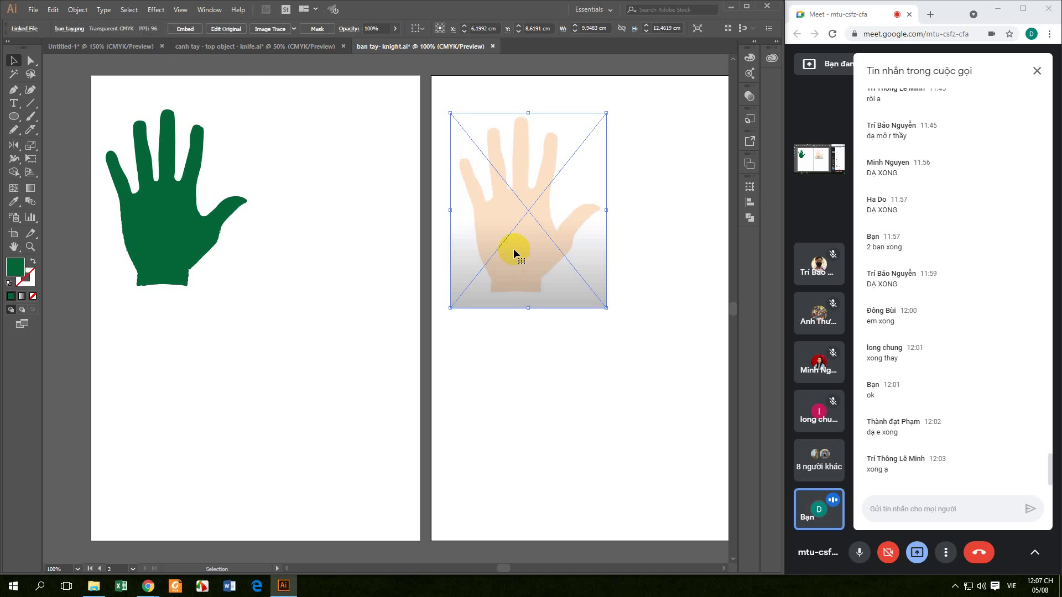
pyautogui.click(294, 30)
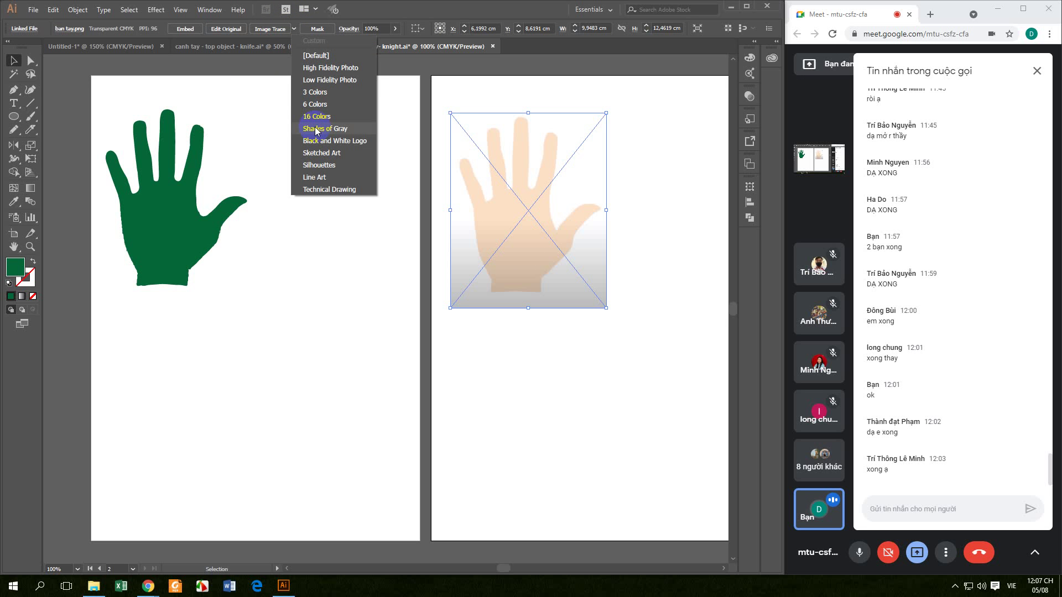
pyautogui.click(333, 80)
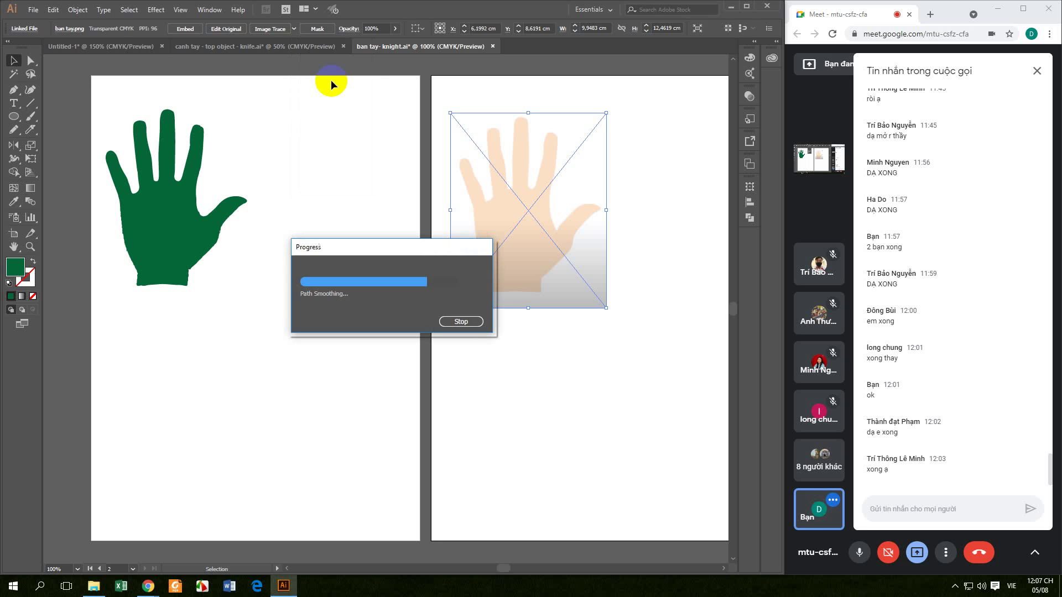
pyautogui.click(1037, 71)
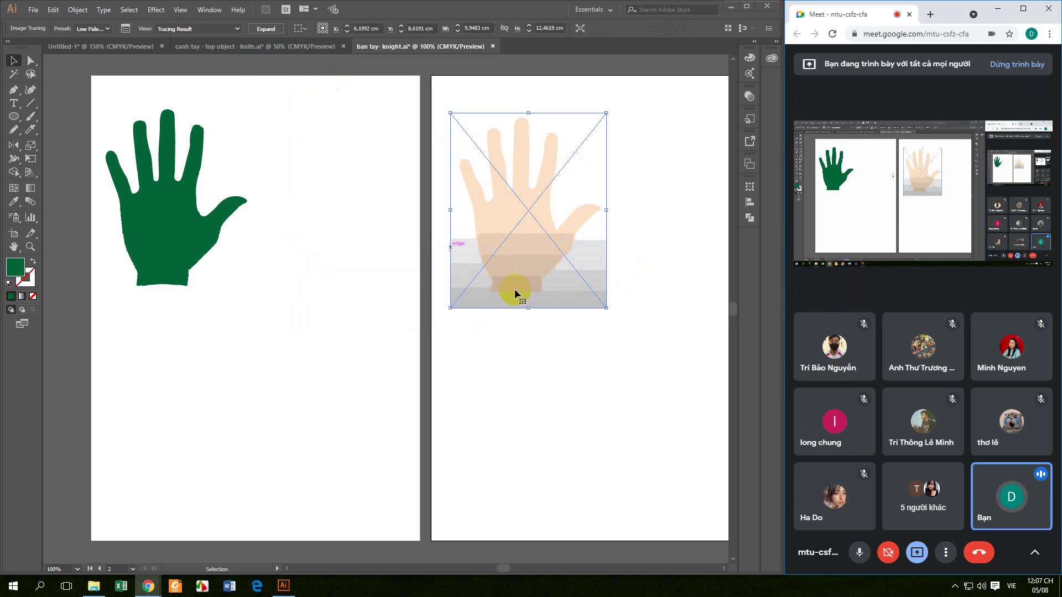
# Expand the traced hand into paths, move it slightly up and to the right, and ungroup it
pyautogui.click(266, 30)
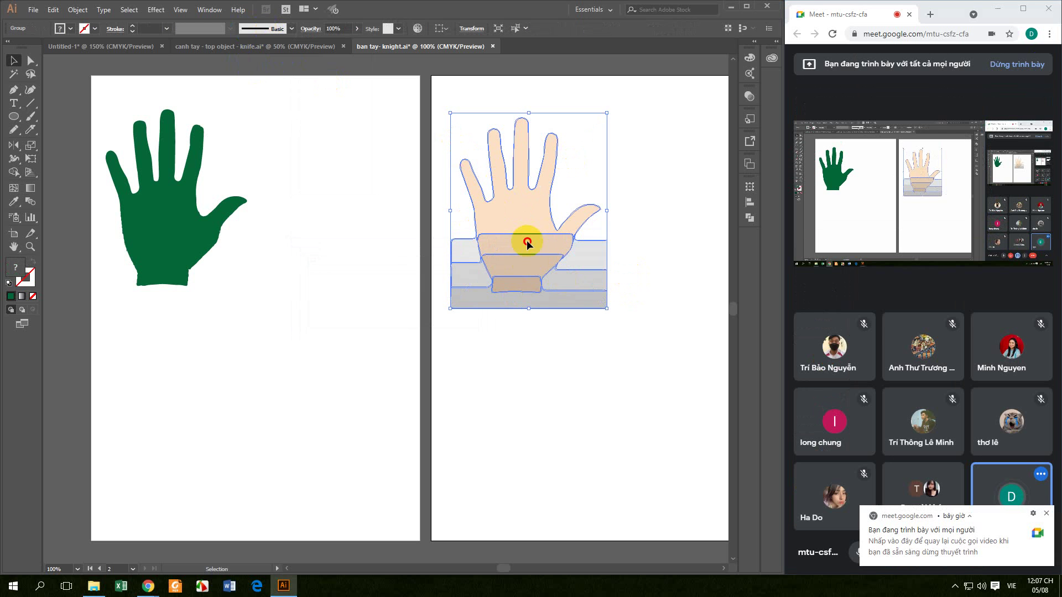
pyautogui.click(574, 368)
pyautogui.moveTo(535, 248)
pyautogui.mouseDown()
pyautogui.moveTo(565, 245)
pyautogui.moveTo(548, 232)
pyautogui.mouseUp()
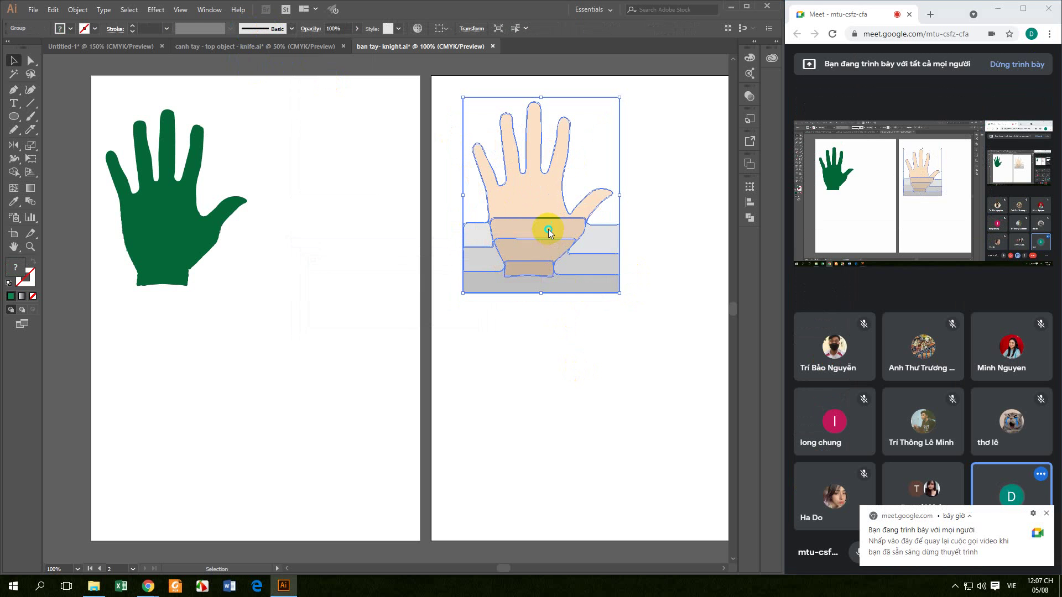
pyautogui.rightClick(548, 232)
pyautogui.click(583, 310)
# Delete the grey background pieces on both sides of and below the traced hand
pyautogui.hscroll(3, 552, 383)
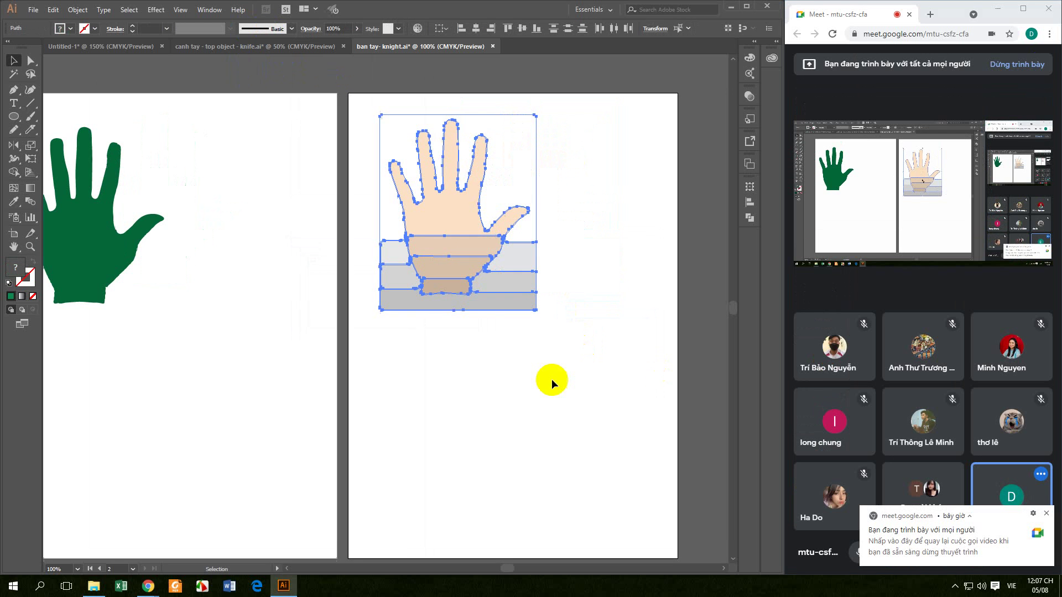
pyautogui.moveTo(562, 332); pyautogui.dragTo(525, 273)
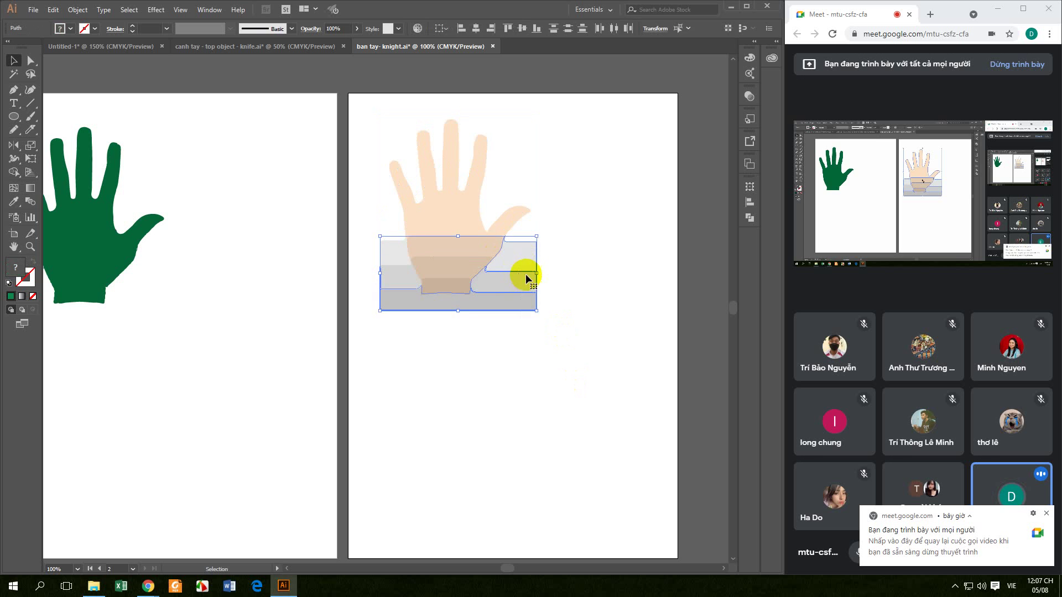
pyautogui.press('Delete')
pyautogui.moveTo(385, 300); pyautogui.dragTo(363, 230)
pyautogui.press('Delete')
# Unite all the skin-coloured pieces of the traced hand into one shape
pyautogui.click(449, 233)
pyautogui.moveTo(373, 112); pyautogui.dragTo(605, 351)
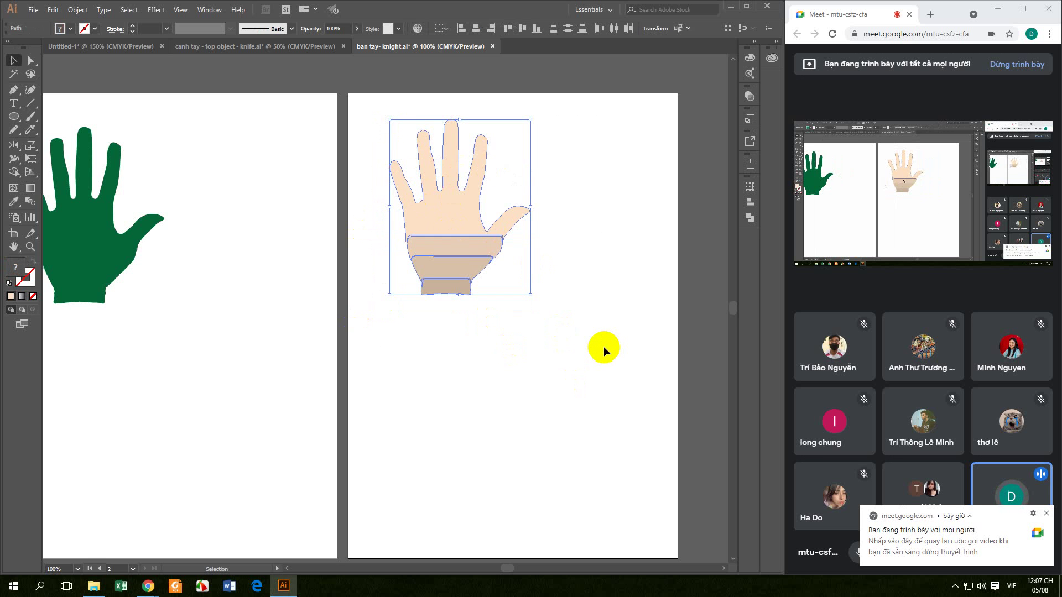
pyautogui.click(748, 144)
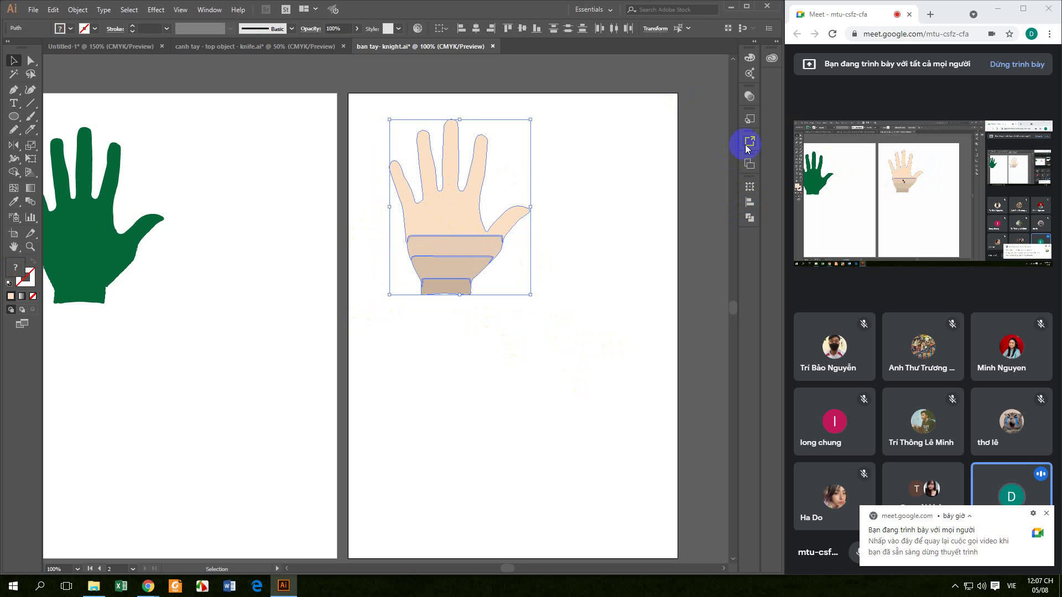
pyautogui.click(749, 209)
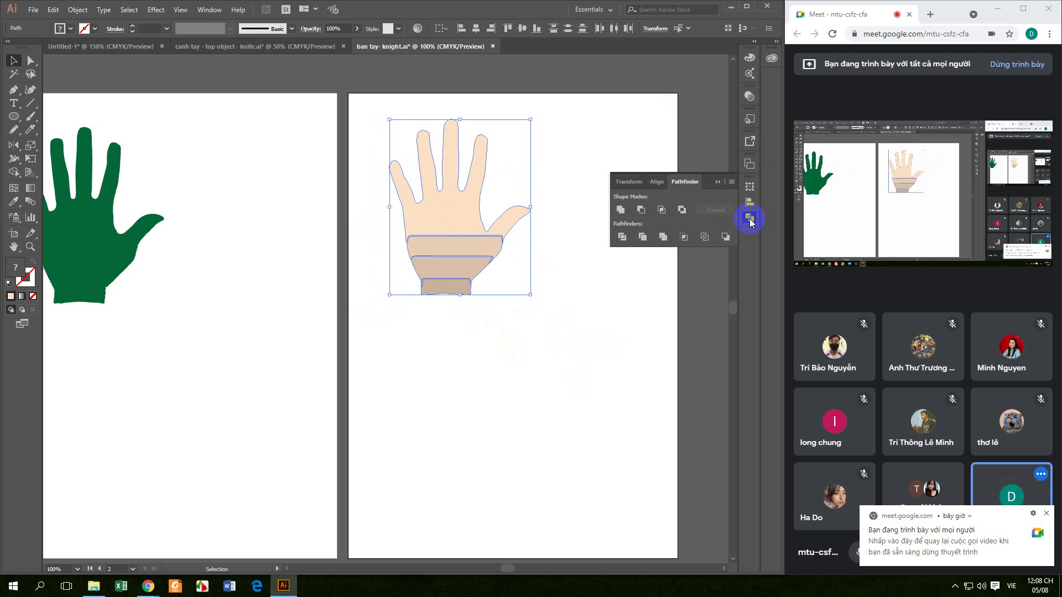
pyautogui.click(621, 211)
# Fill the united hand with cyan blue and collapse the Pathfinder options
pyautogui.click(574, 273)
pyautogui.click(450, 268)
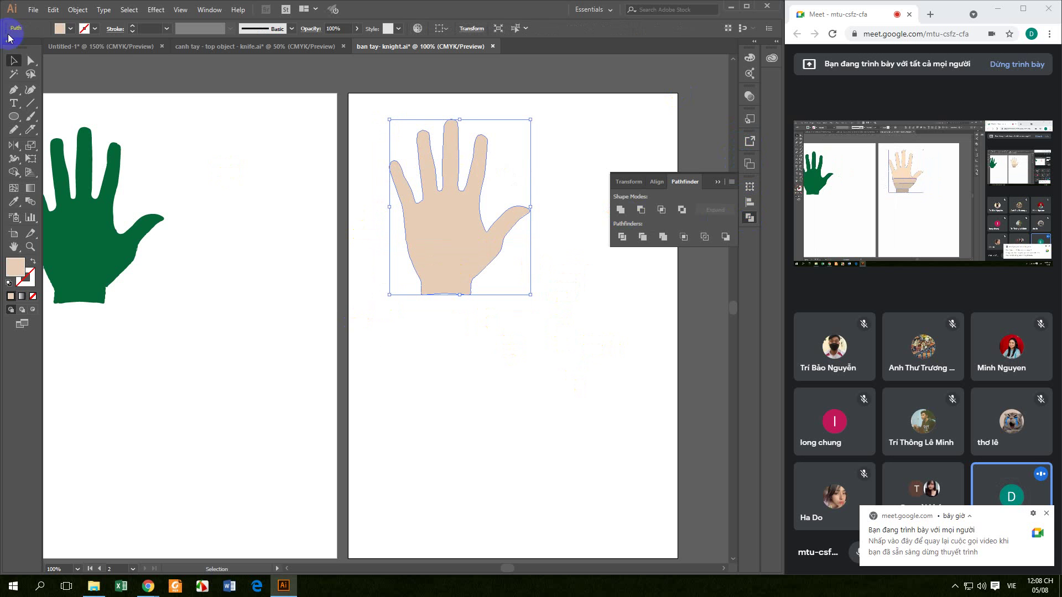
pyautogui.click(71, 28)
pyautogui.click(58, 48)
pyautogui.click(367, 341)
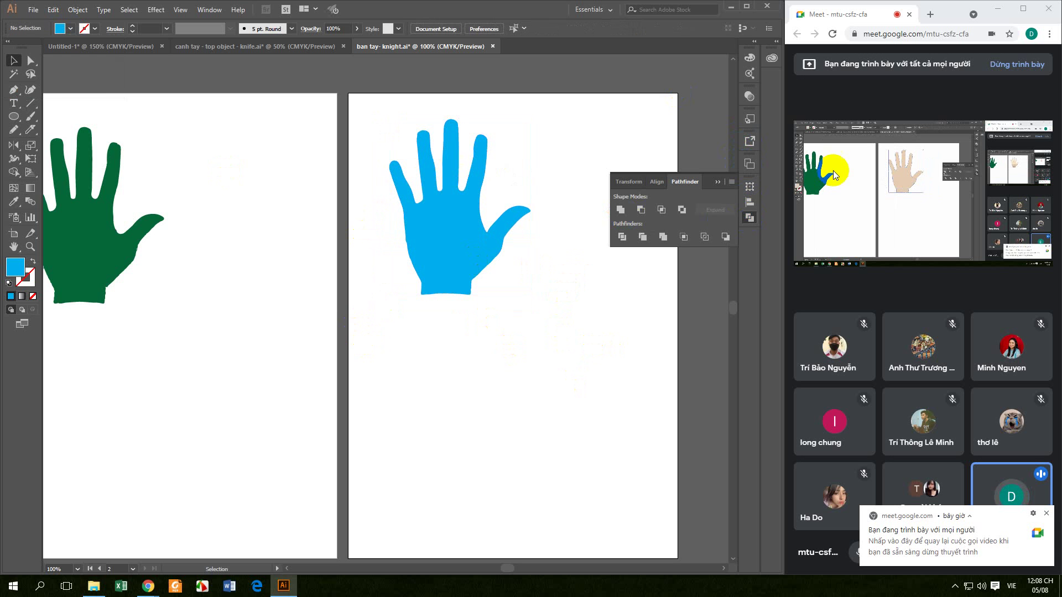
pyautogui.click(717, 181)
# Place the image ban tay.png from the Lesson09 folder below the blue hand
pyautogui.moveTo(418, 415); pyautogui.dragTo(409, 339)
pyautogui.click(33, 10)
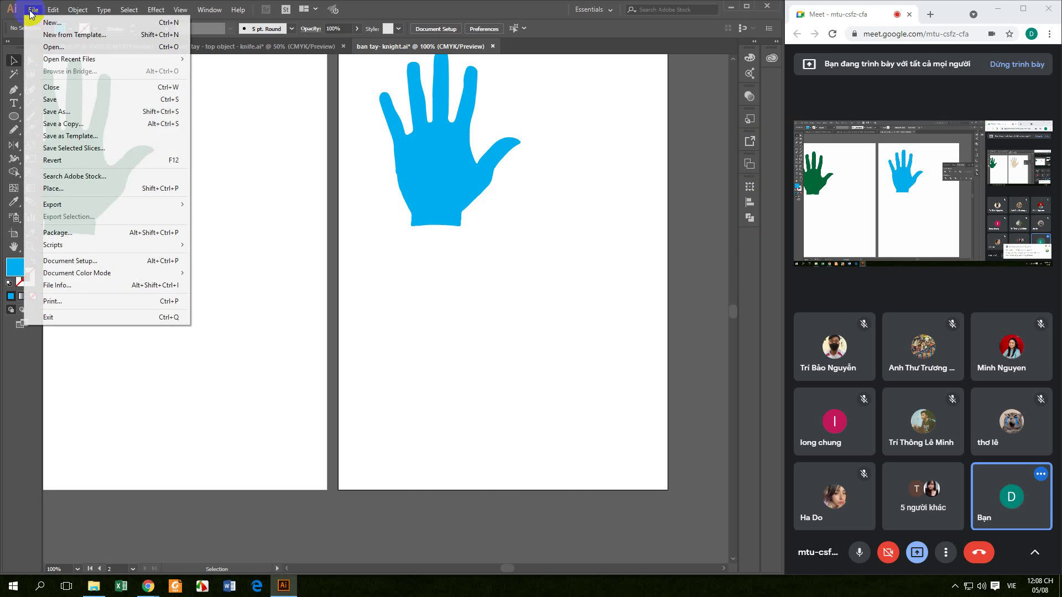
pyautogui.click(70, 188)
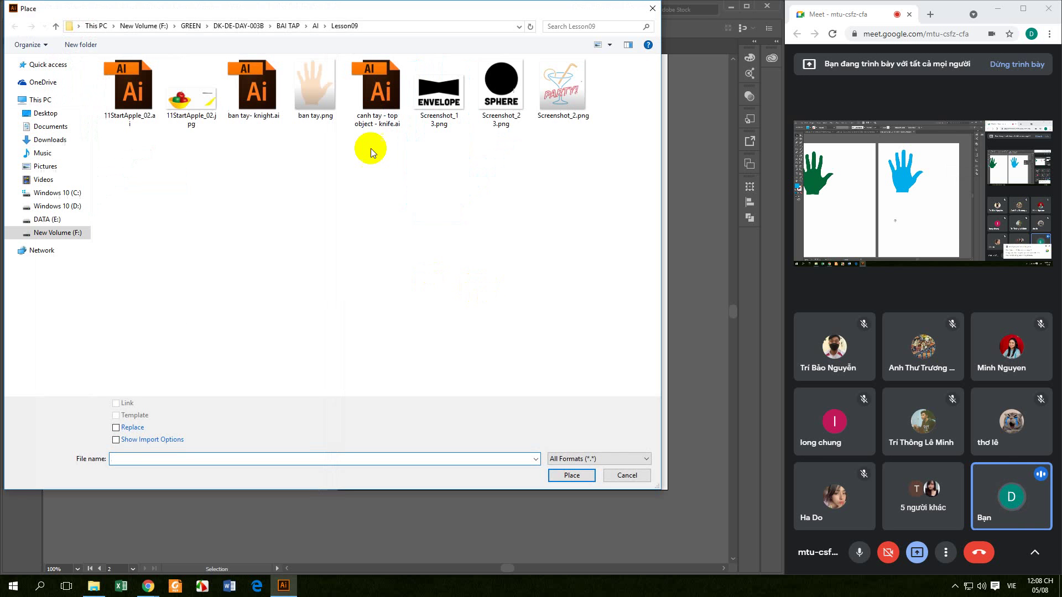
pyautogui.doubleClick(317, 105)
pyautogui.click(424, 267)
pyautogui.moveTo(489, 343); pyautogui.dragTo(436, 323)
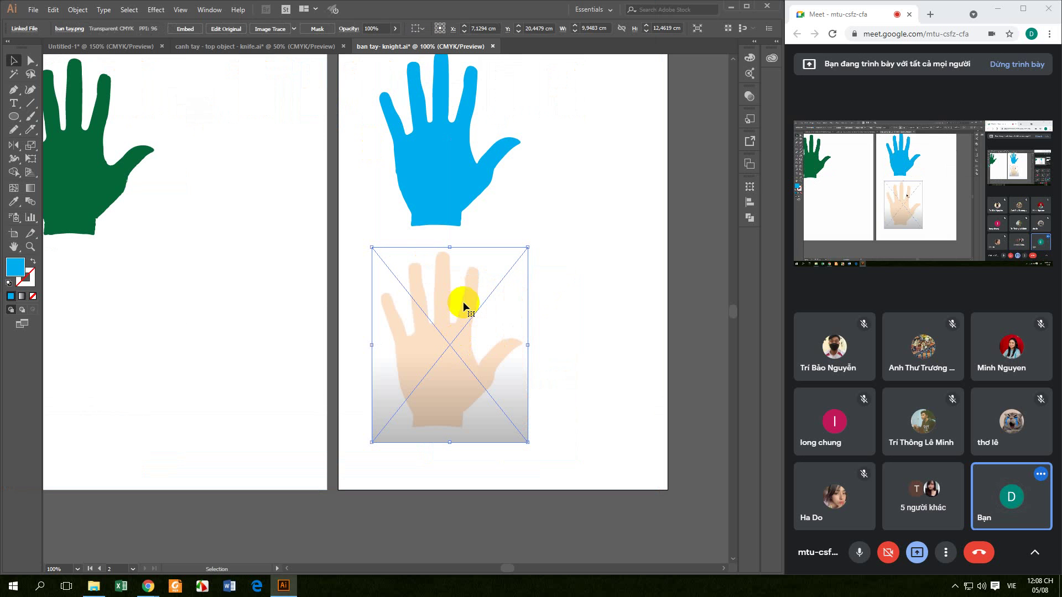
# Trace the newly placed hand image with the Low Fidelity Photo preset
pyautogui.click(269, 30)
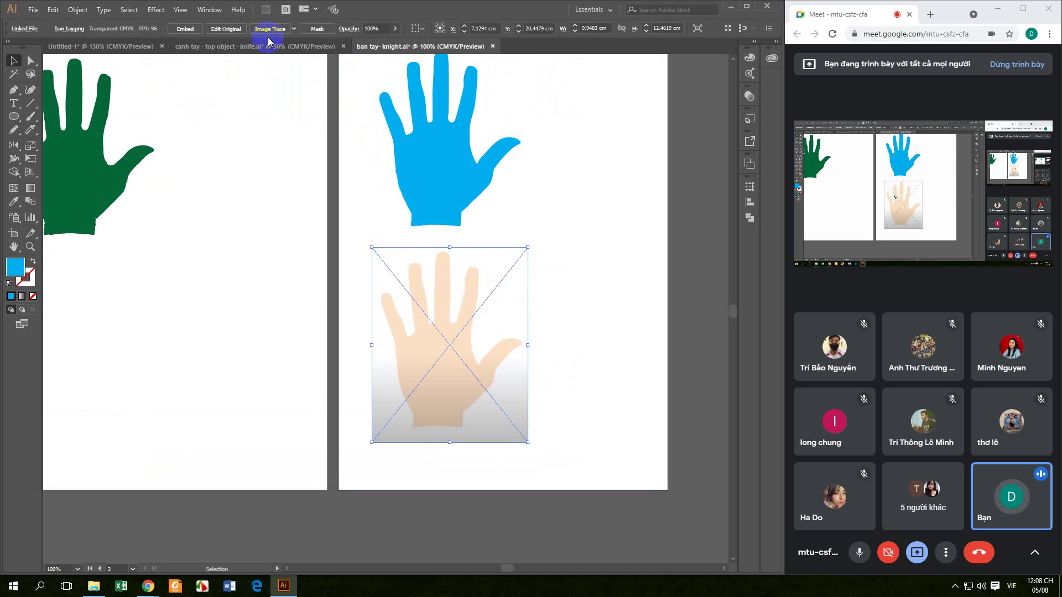
pyautogui.click(295, 31)
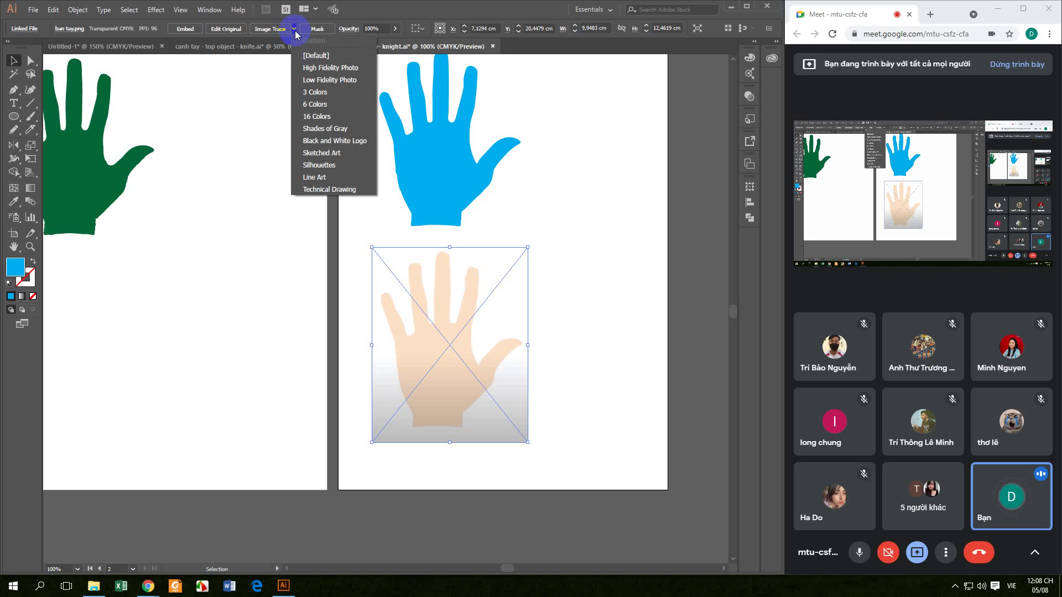
pyautogui.click(342, 82)
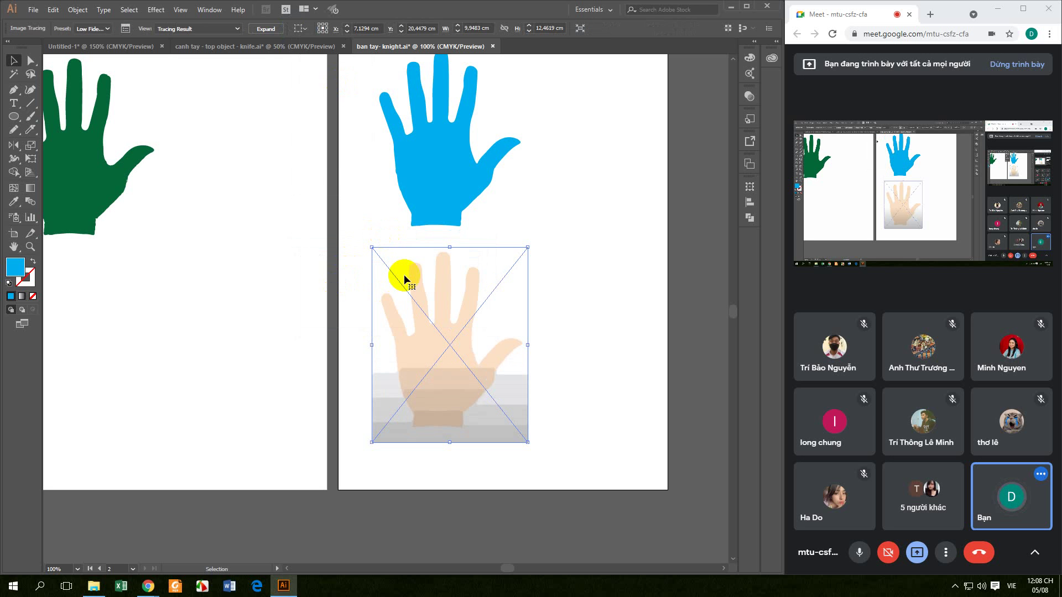
# Expand the second tracing into paths and ungroup the resulting pieces
pyautogui.click(266, 31)
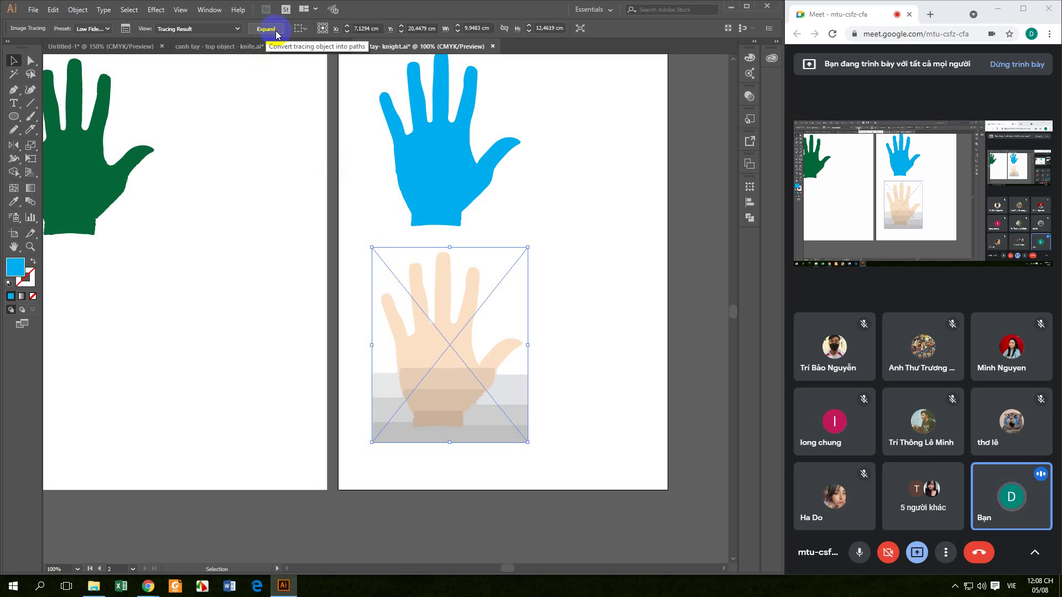
pyautogui.click(276, 33)
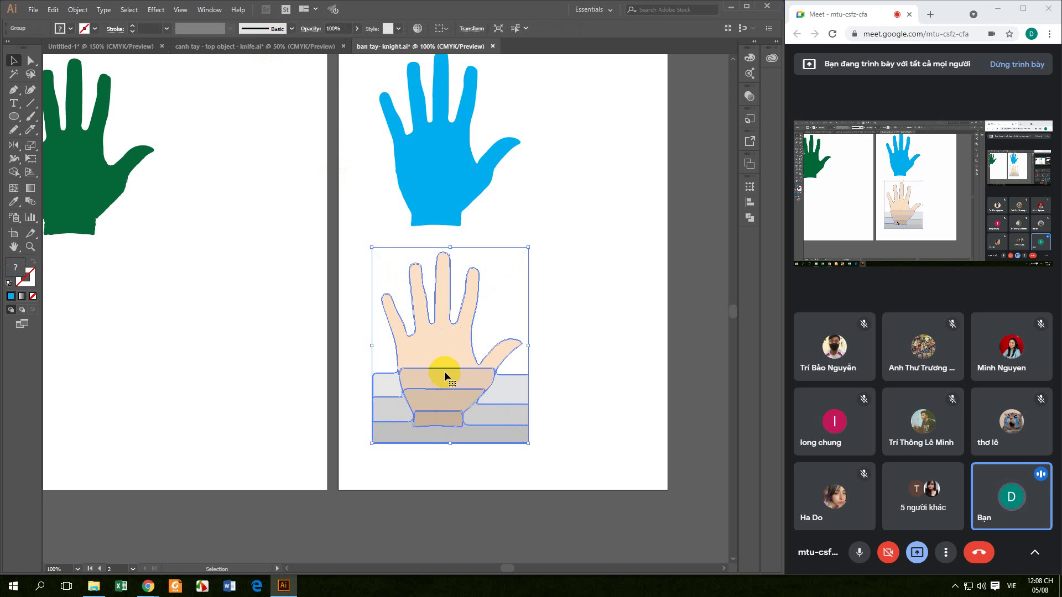
pyautogui.rightClick(434, 329)
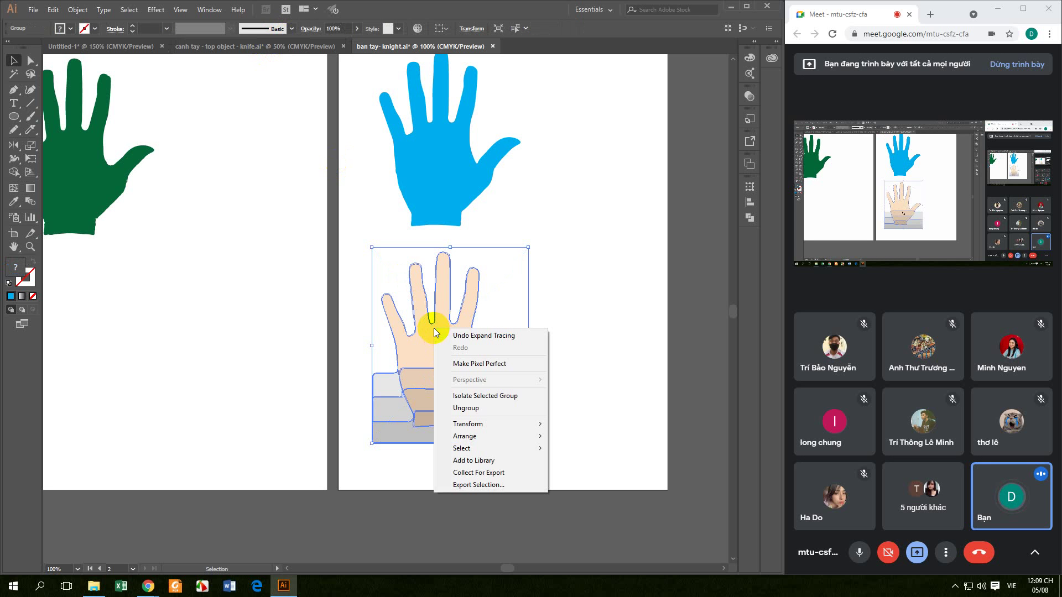
pyautogui.click(466, 408)
# Delete the white and grey background pieces around the second traced hand
pyautogui.moveTo(581, 489); pyautogui.dragTo(514, 380)
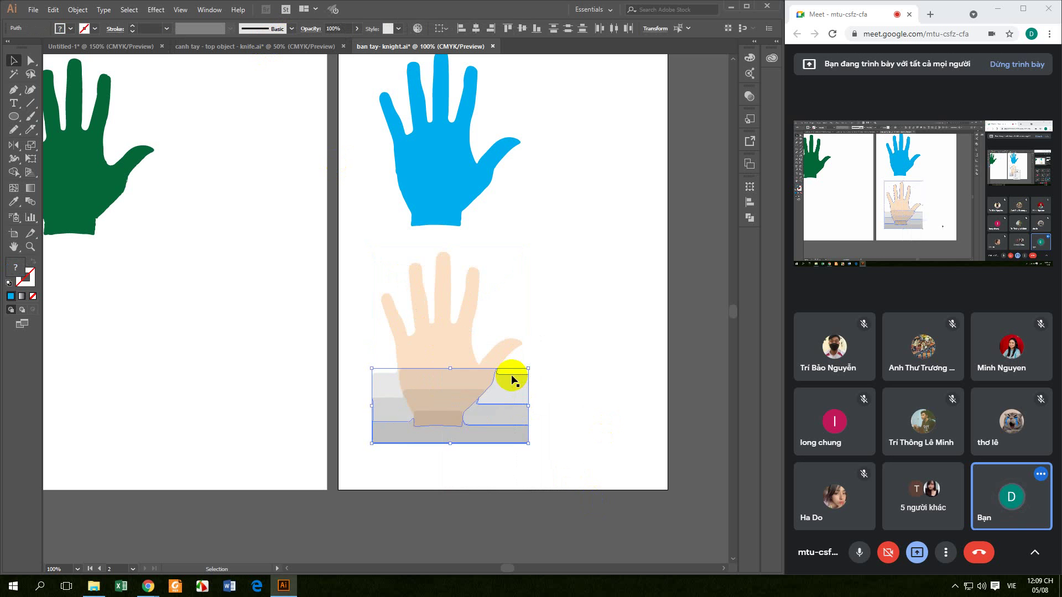
pyautogui.press('Delete')
pyautogui.click(491, 334)
pyautogui.press('Delete')
pyautogui.moveTo(381, 439); pyautogui.dragTo(353, 367)
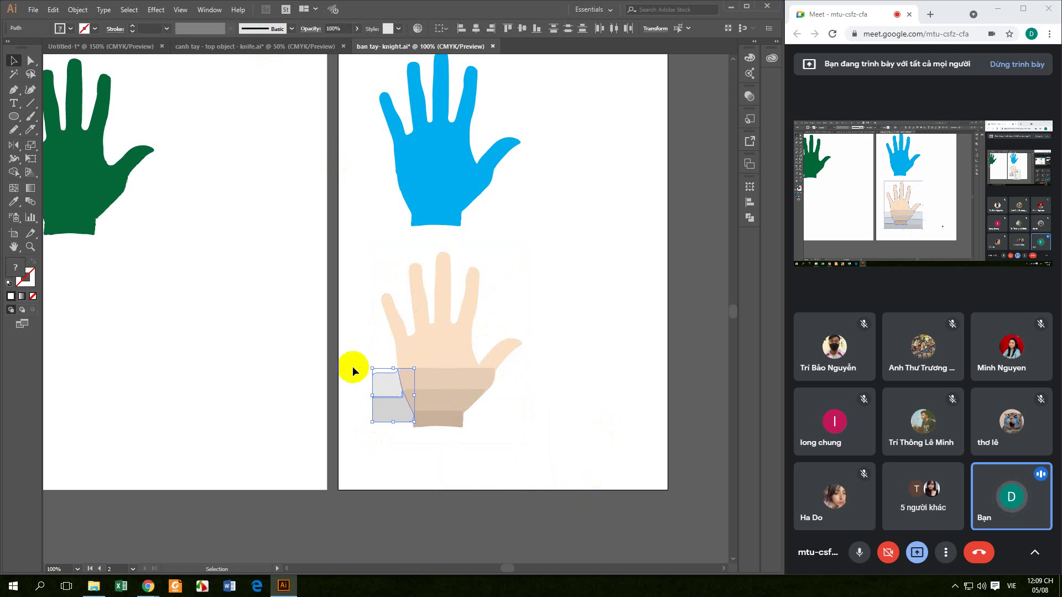
pyautogui.press('Delete')
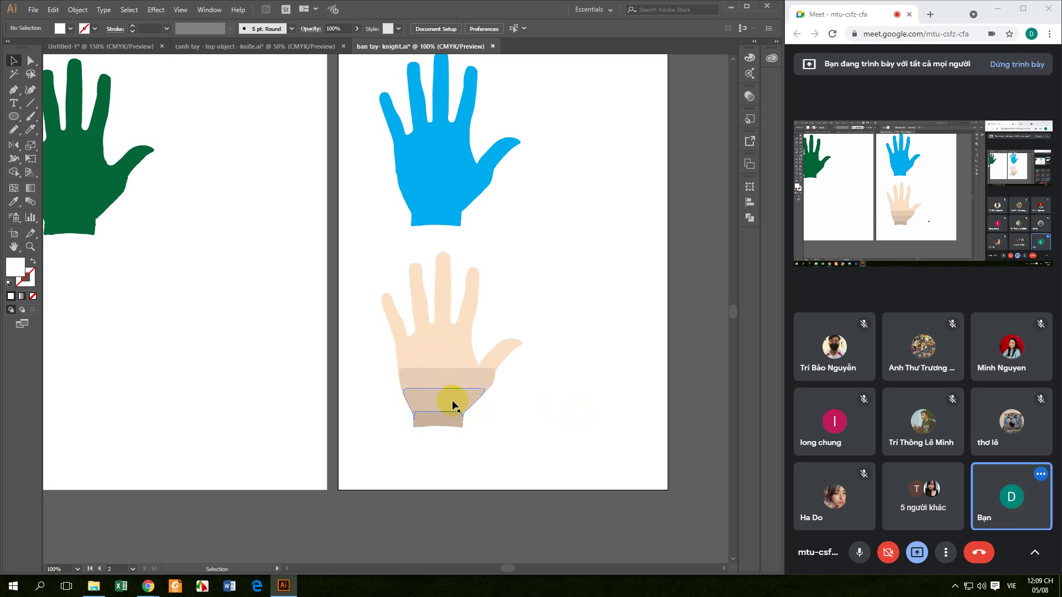
# Unite the remaining skin-coloured pieces of the lower hand into a single shape
pyautogui.moveTo(366, 243); pyautogui.dragTo(532, 447)
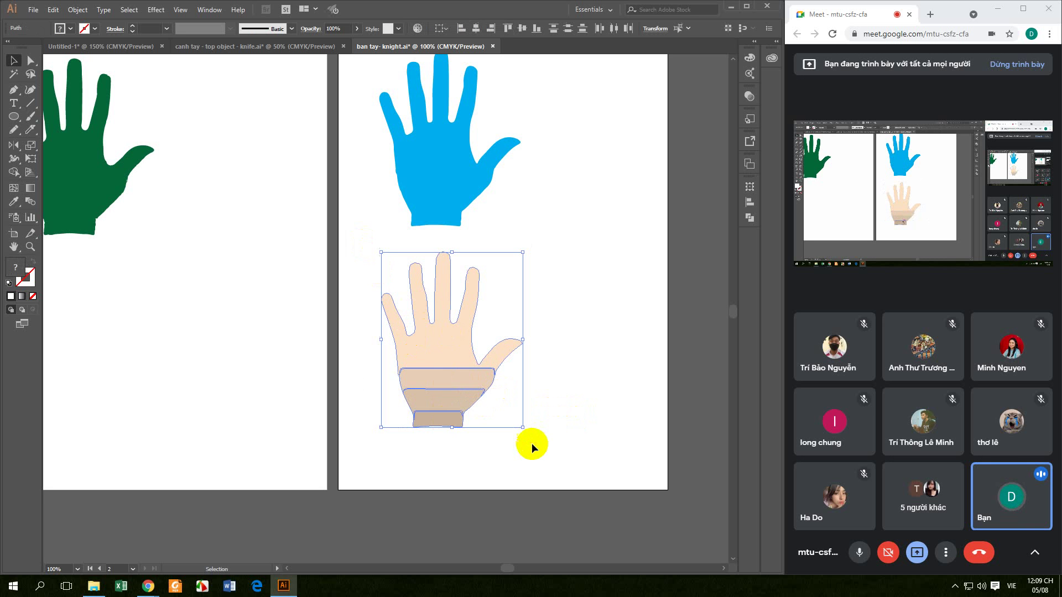
pyautogui.click(749, 219)
pyautogui.click(620, 210)
pyautogui.click(554, 418)
# Fill the lower hand with magenta and collapse the Pathfinder options
pyautogui.click(469, 399)
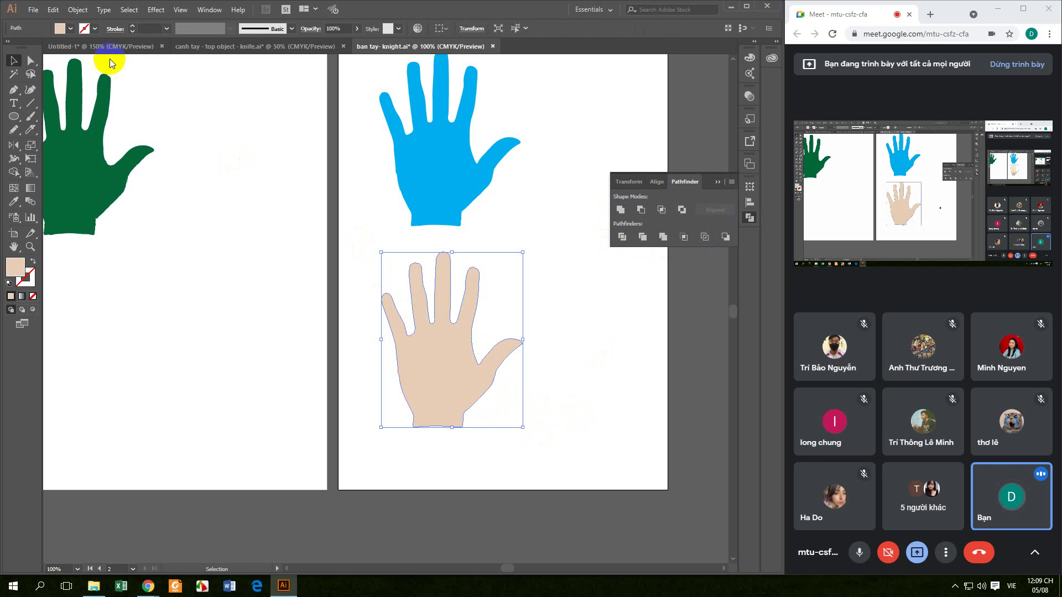
pyautogui.click(61, 28)
pyautogui.click(77, 47)
pyautogui.click(188, 209)
pyautogui.click(582, 399)
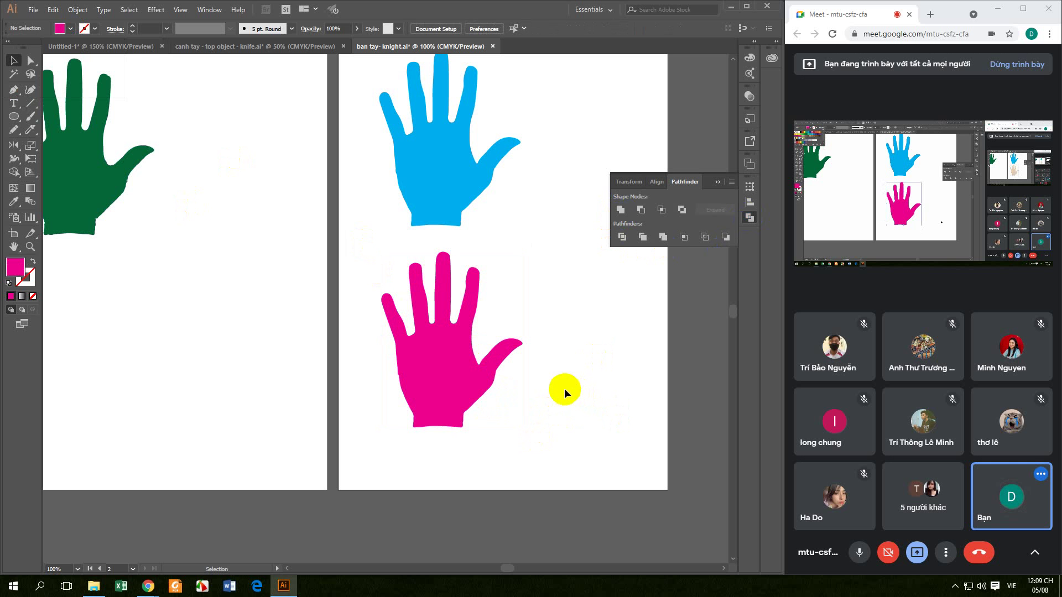
pyautogui.click(704, 178)
pyautogui.click(717, 181)
# Cut the little finger, the three middle fingers and the thumb off the blue hand's palm with the Knife tool
pyautogui.moveTo(464, 149); pyautogui.dragTo(467, 301)
pyautogui.scroll(2, 454, 295)
pyautogui.click(453, 291)
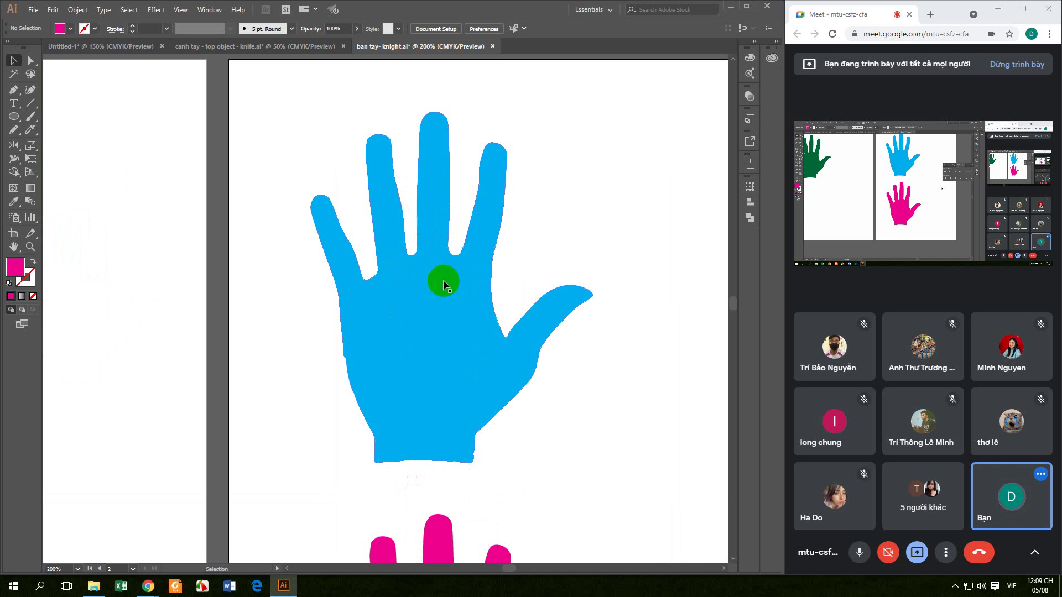
pyautogui.click(443, 280)
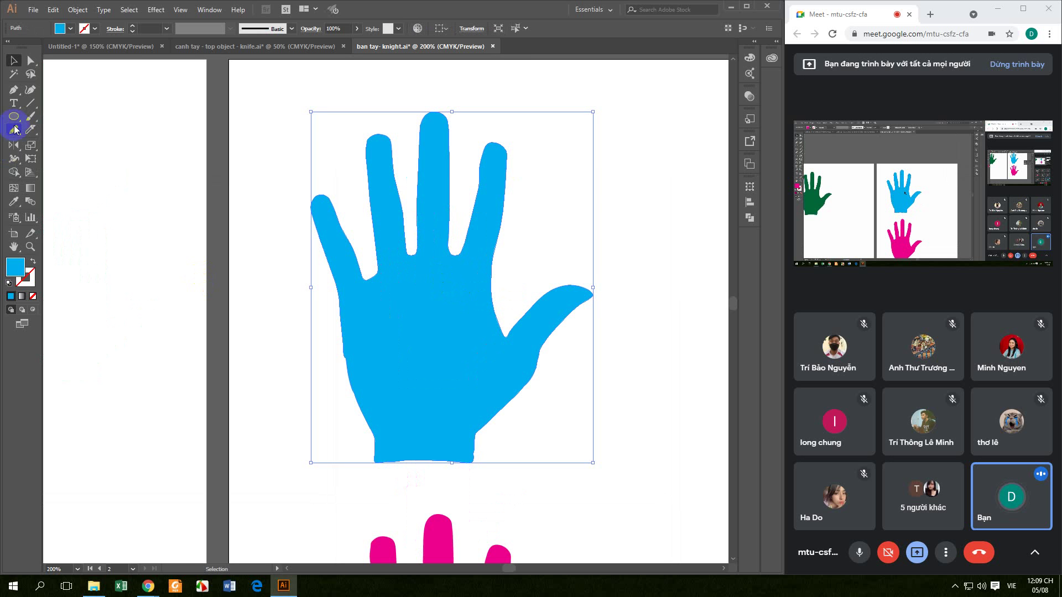
pyautogui.click(30, 130)
pyautogui.scroll(1, 318, 278)
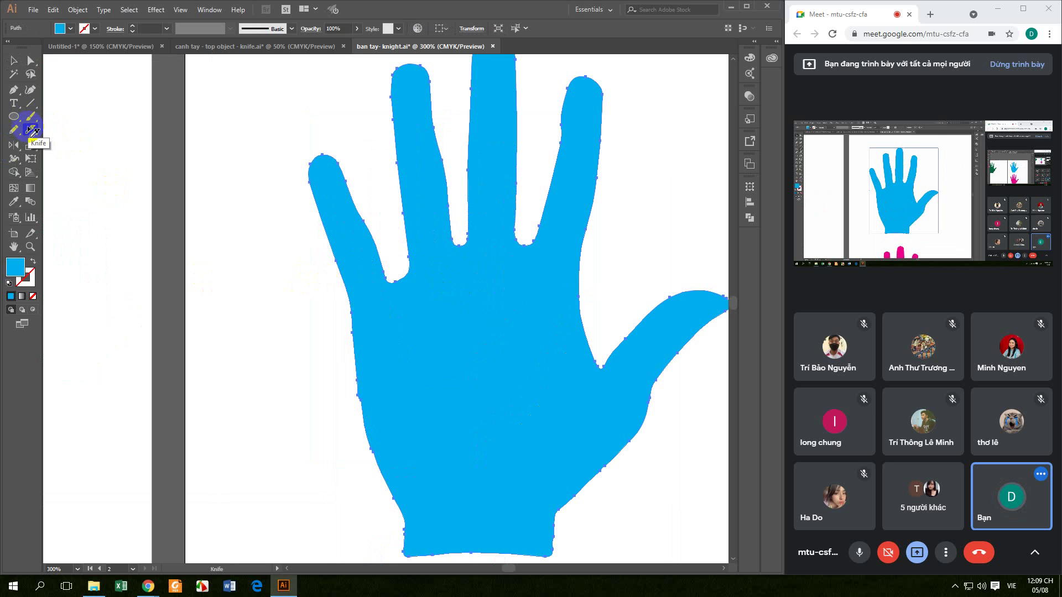
pyautogui.moveTo(391, 276)
pyautogui.mouseDown()
pyautogui.moveTo(328, 320)
pyautogui.moveTo(337, 314)
pyautogui.mouseUp()
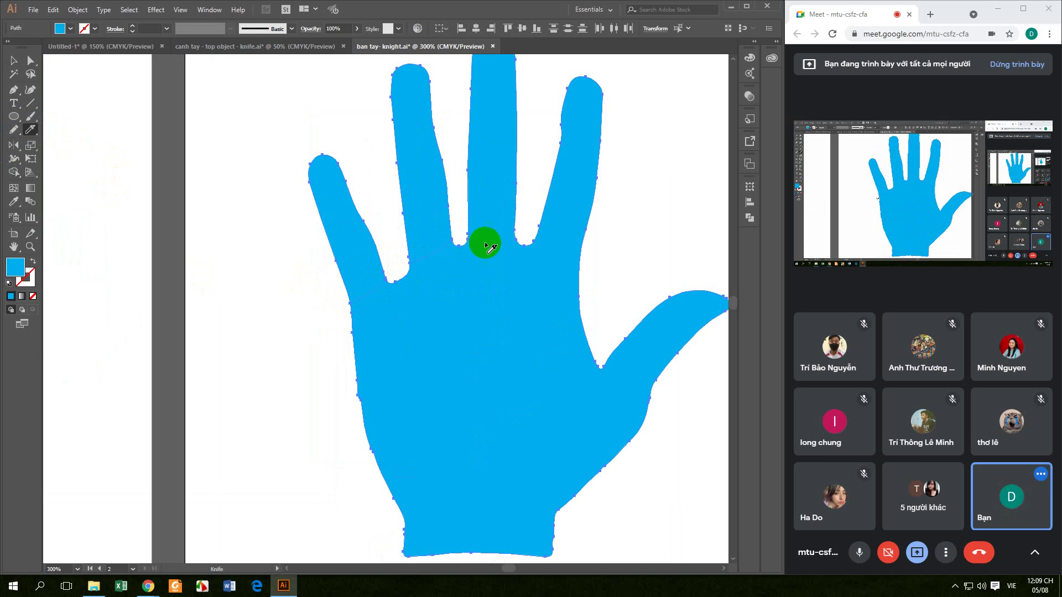
pyautogui.moveTo(462, 237)
pyautogui.mouseDown()
pyautogui.moveTo(524, 234)
pyautogui.moveTo(580, 256)
pyautogui.mouseUp()
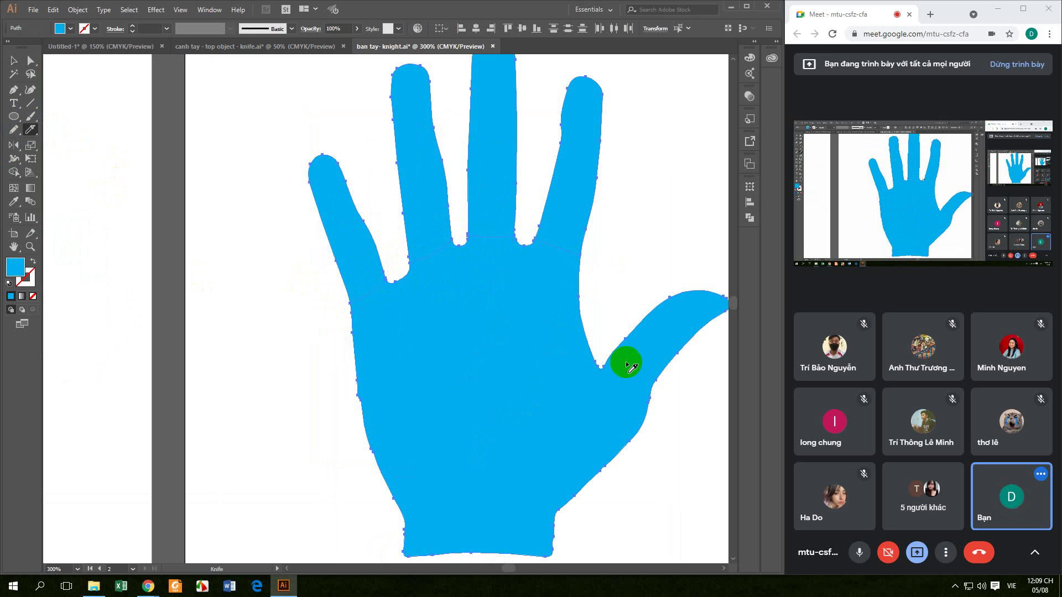
pyautogui.moveTo(602, 361); pyautogui.dragTo(671, 446)
# Slice the blue hand's palm into several sections with freehand Knife strokes
pyautogui.moveTo(557, 449); pyautogui.dragTo(513, 425)
pyautogui.moveTo(481, 346)
pyautogui.mouseDown()
pyautogui.moveTo(486, 392)
pyautogui.moveTo(435, 201)
pyautogui.moveTo(342, 215)
pyautogui.moveTo(318, 206)
pyautogui.moveTo(301, 230)
pyautogui.moveTo(287, 263)
pyautogui.moveTo(521, 218)
pyautogui.moveTo(553, 192)
pyautogui.mouseUp()
pyautogui.moveTo(324, 415); pyautogui.dragTo(575, 425)
pyautogui.moveTo(287, 321)
pyautogui.mouseDown()
pyautogui.moveTo(581, 335)
pyautogui.moveTo(630, 360)
pyautogui.mouseUp()
# Fill the cut-off little finger of the blue hand with red
pyautogui.click(15, 59)
pyautogui.click(148, 189)
pyautogui.scroll(-1, 280, 250)
pyautogui.click(288, 166)
pyautogui.click(61, 28)
pyautogui.click(38, 47)
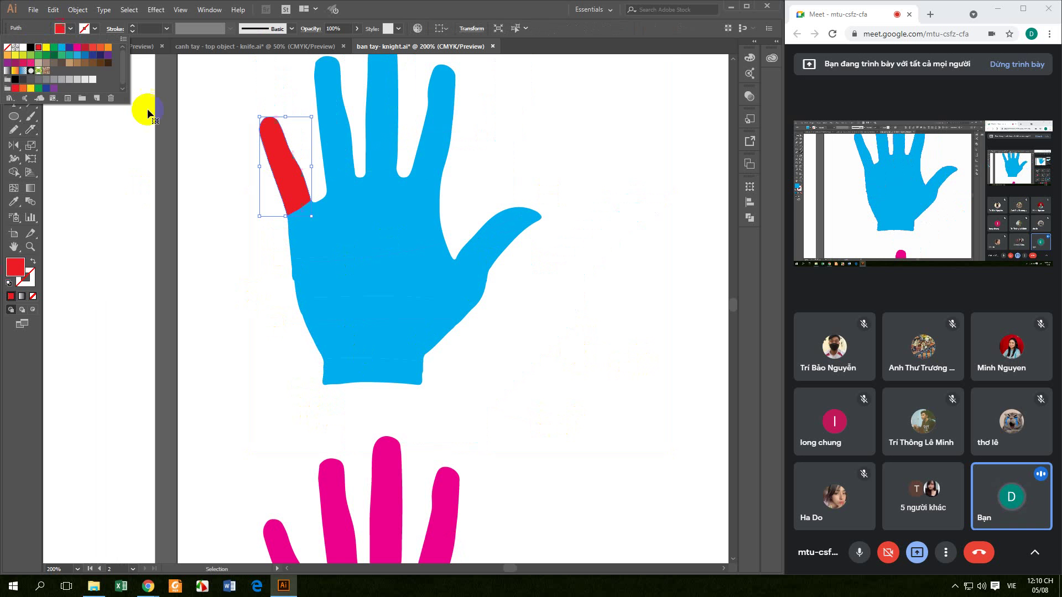
# Fill the blue hand's cut-off ring finger with yellow and its middle finger with magenta
pyautogui.click(329, 142)
pyautogui.click(329, 142)
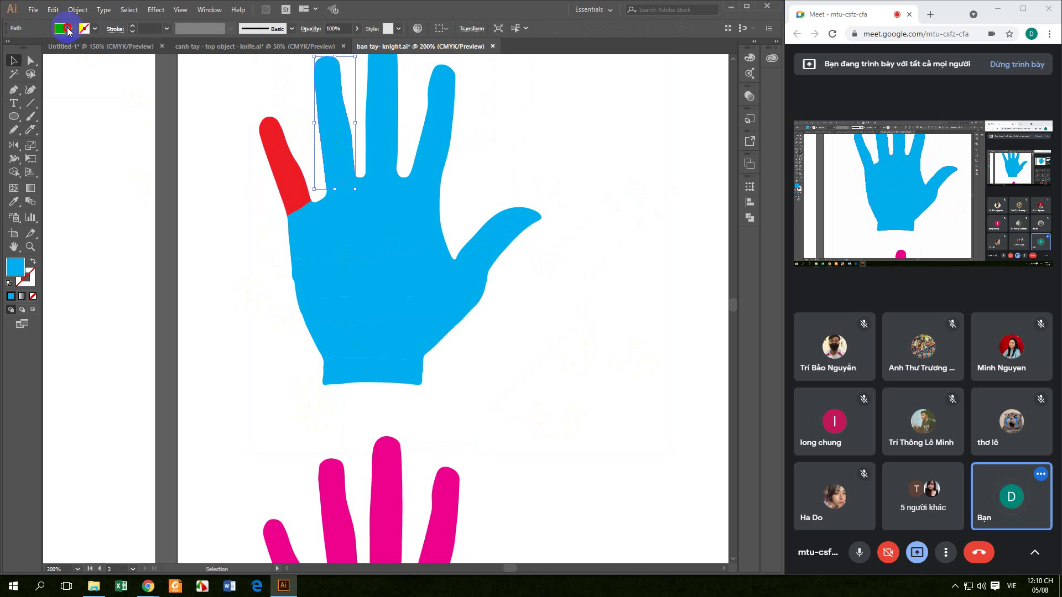
pyautogui.click(67, 29)
pyautogui.click(46, 50)
pyautogui.click(375, 147)
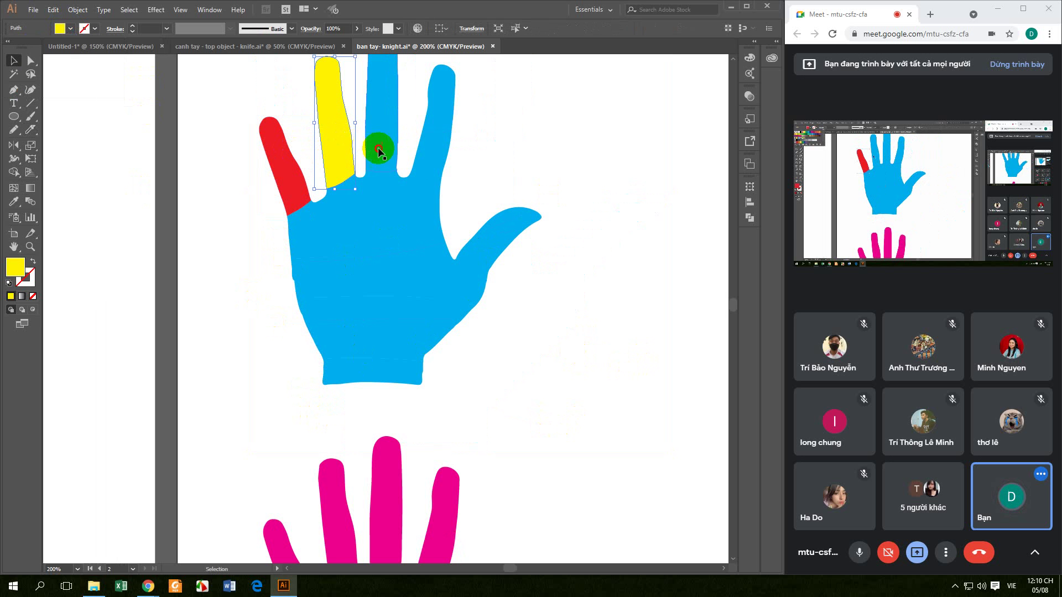
pyautogui.click(74, 29)
pyautogui.click(77, 49)
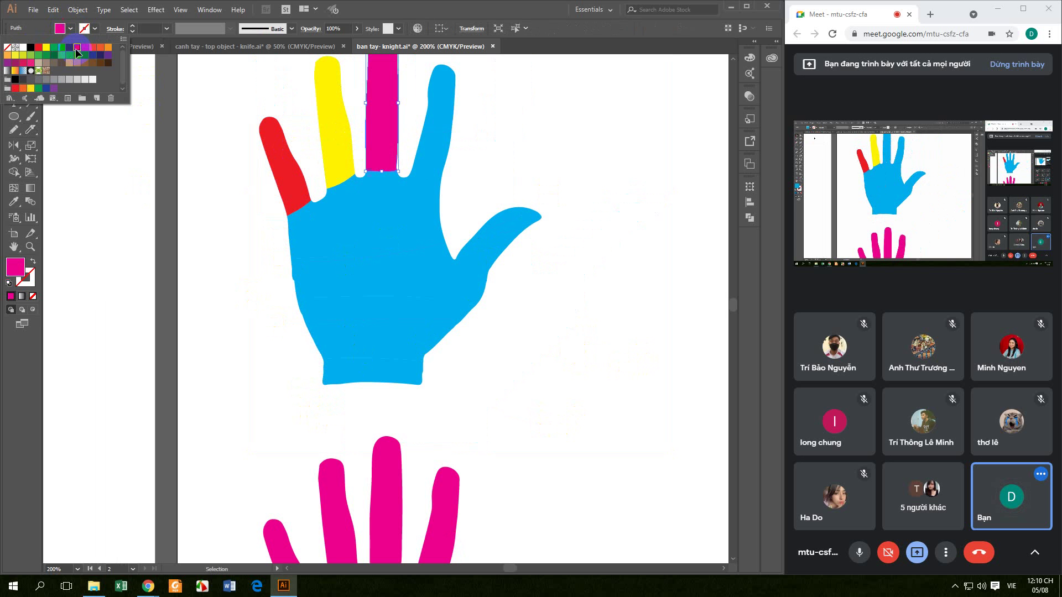
# Fill the blue hand's cut-off index finger with orange and its thumb with purple
pyautogui.click(422, 162)
pyautogui.click(68, 31)
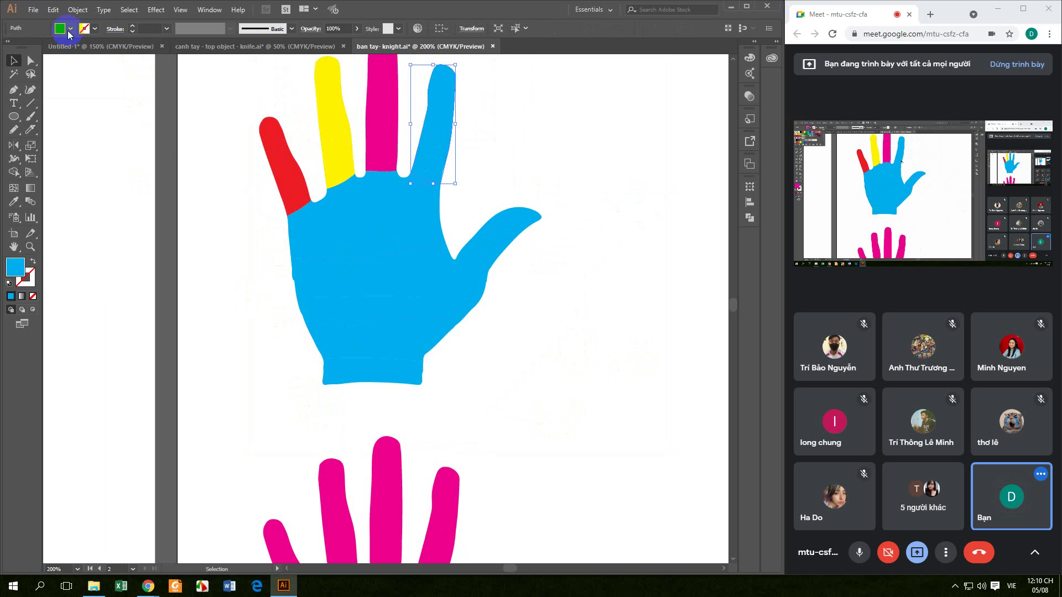
pyautogui.click(107, 47)
pyautogui.click(496, 247)
pyautogui.click(70, 28)
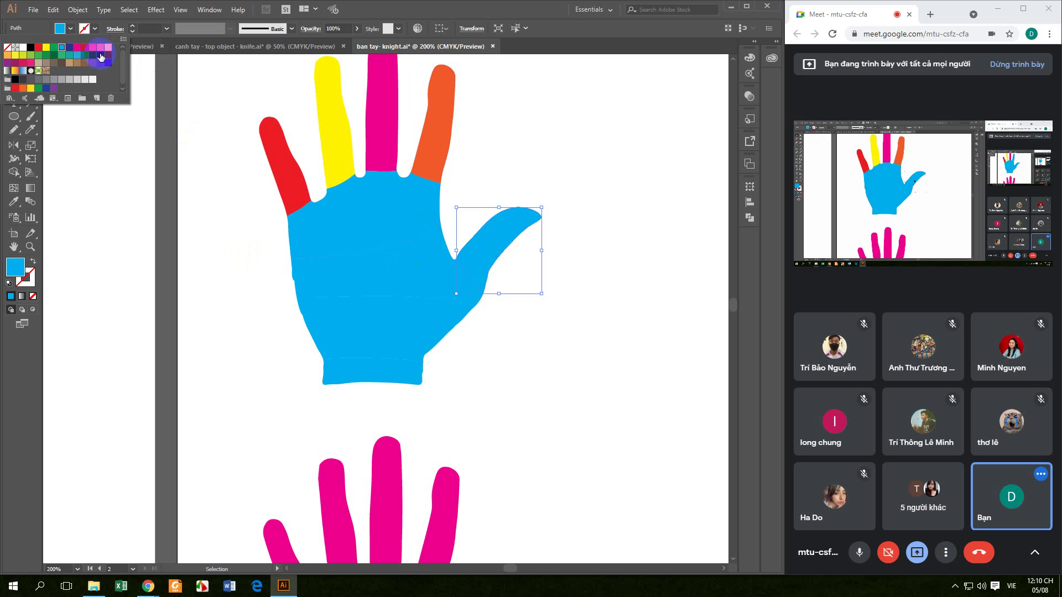
pyautogui.click(107, 57)
# Fill the palm section just below the fingers with grey-brown and the section beneath it with green
pyautogui.click(318, 247)
pyautogui.click(71, 28)
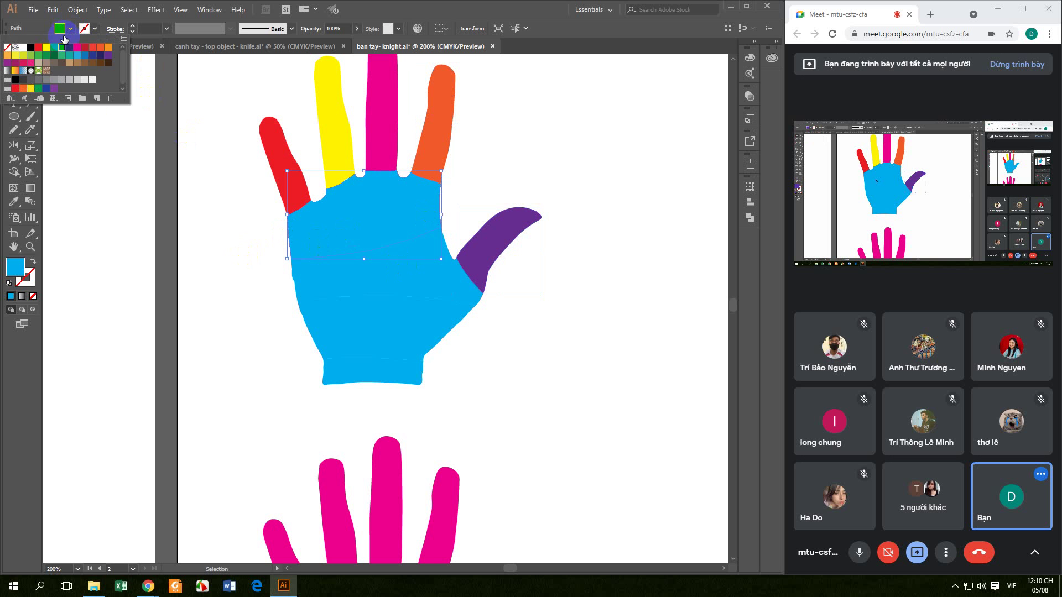
pyautogui.click(44, 64)
pyautogui.click(366, 301)
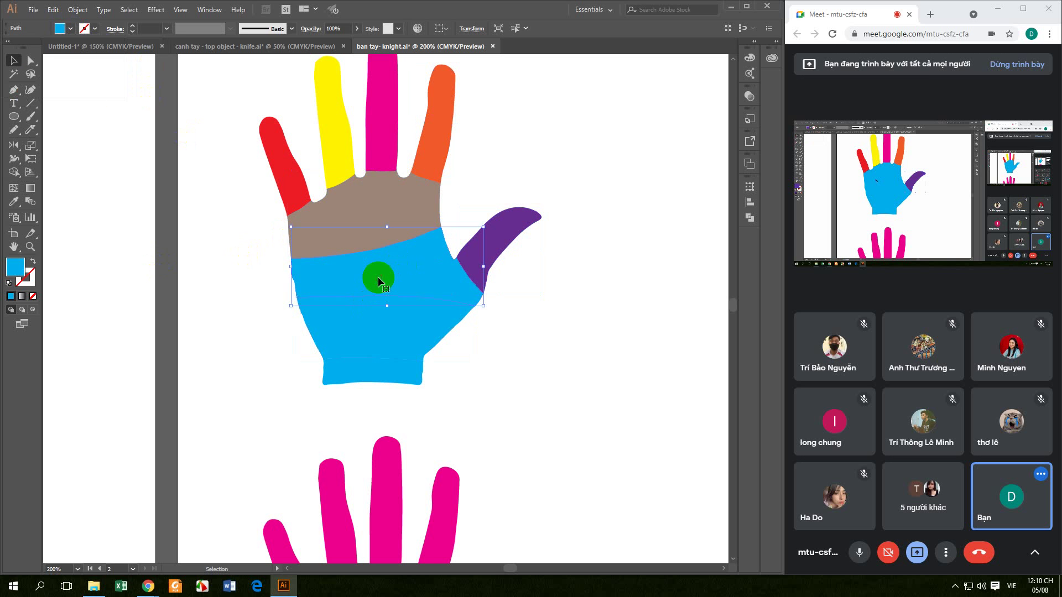
pyautogui.click(70, 28)
pyautogui.click(32, 61)
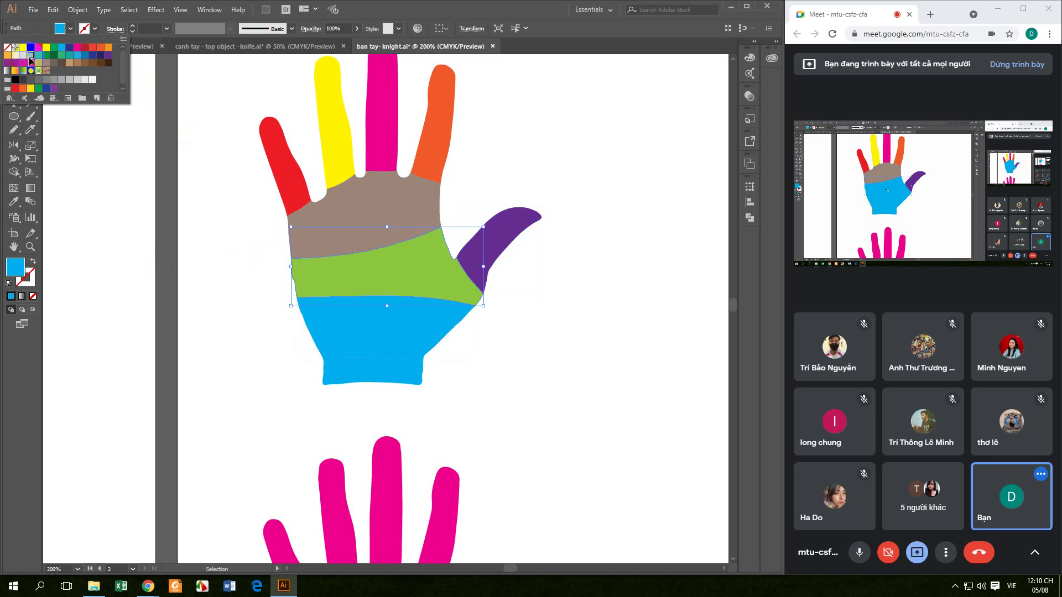
# Fill the lowest palm section with yellow-green and the wrist strip with light orange, and deselect it
pyautogui.click(360, 328)
pyautogui.click(70, 29)
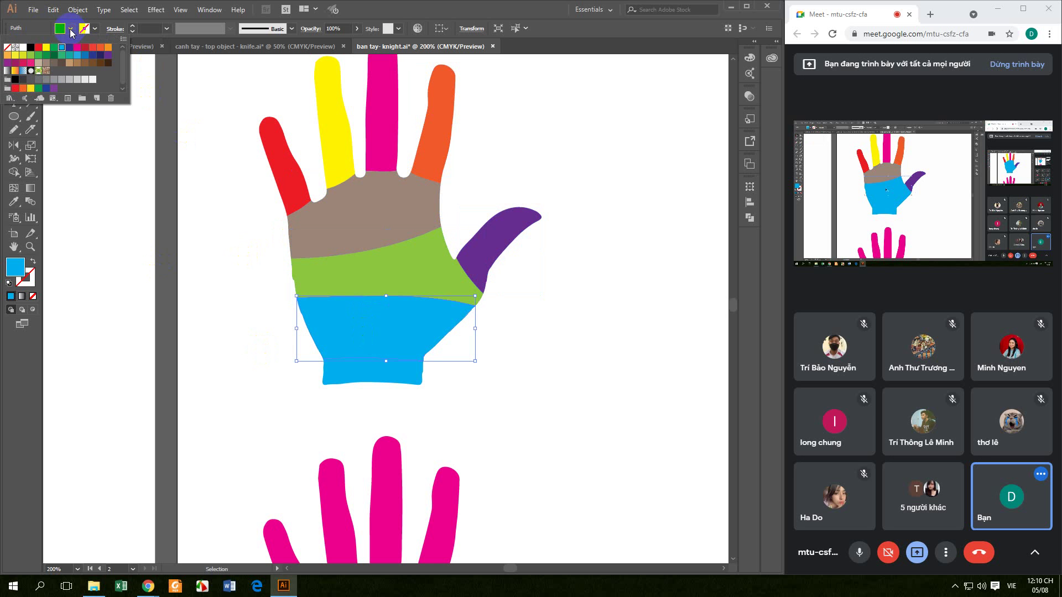
pyautogui.click(19, 56)
pyautogui.click(290, 362)
pyautogui.click(350, 379)
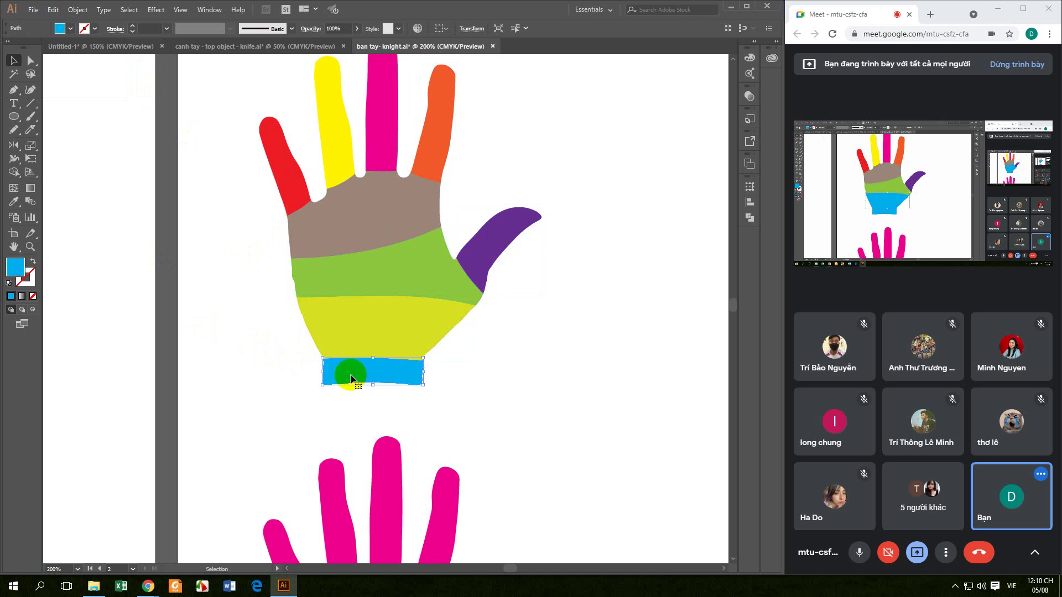
pyautogui.click(59, 28)
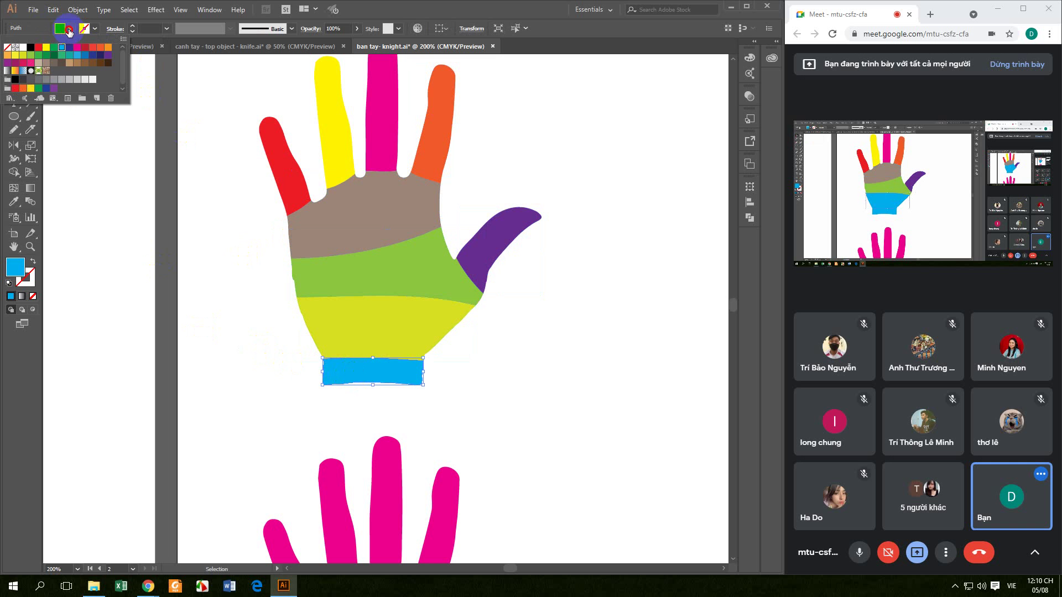
pyautogui.click(7, 55)
pyautogui.click(165, 298)
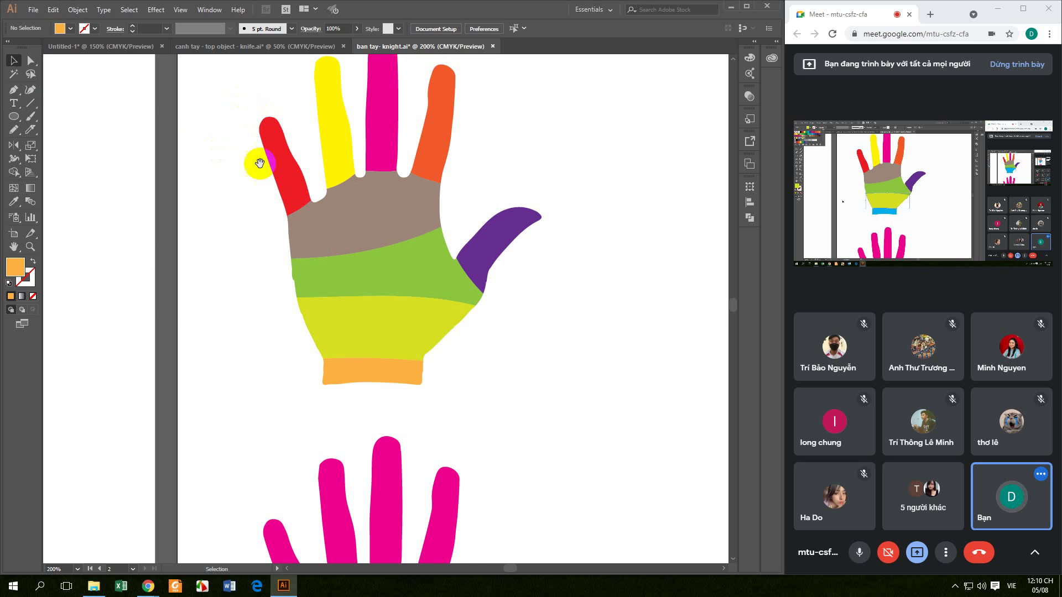
# Add a point text reading MONDAY in the empty area beside the index finger of the multicoloured hand
pyautogui.moveTo(259, 164); pyautogui.dragTo(281, 257)
pyautogui.click(14, 103)
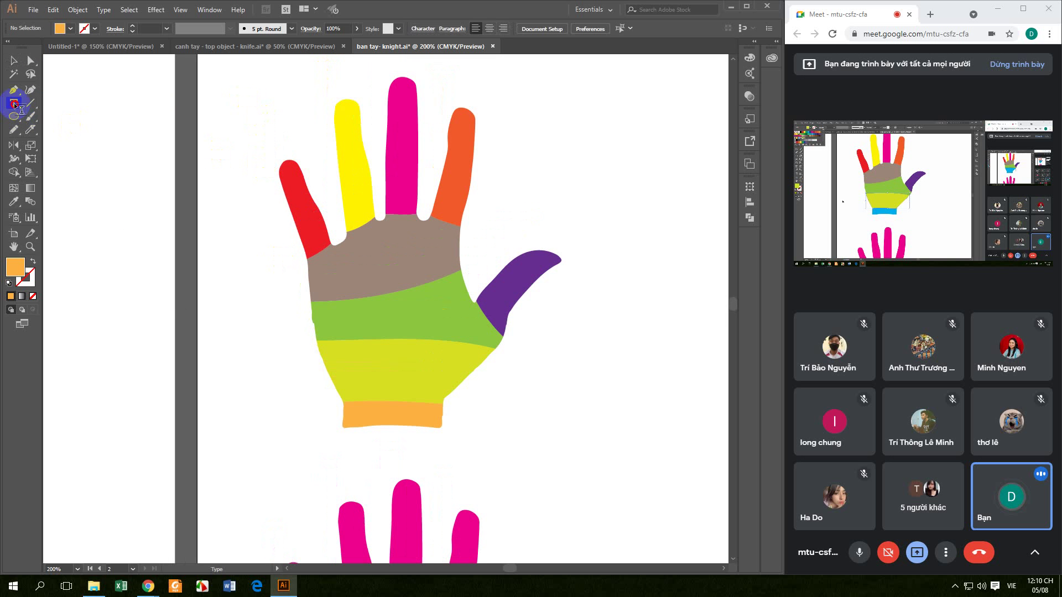
pyautogui.click(544, 149)
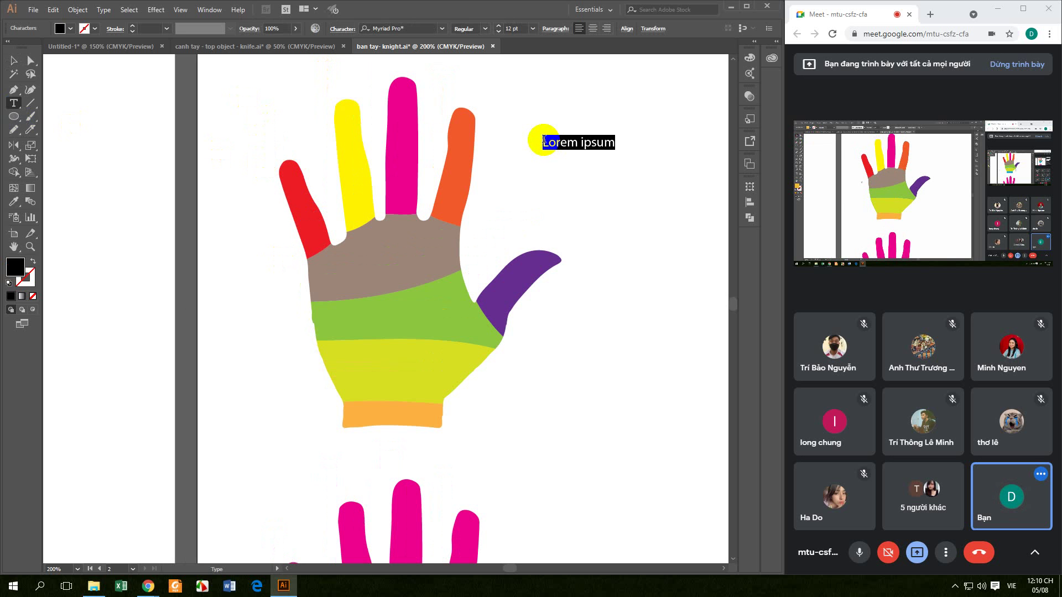
pyautogui.click(584, 147)
pyautogui.click(644, 143)
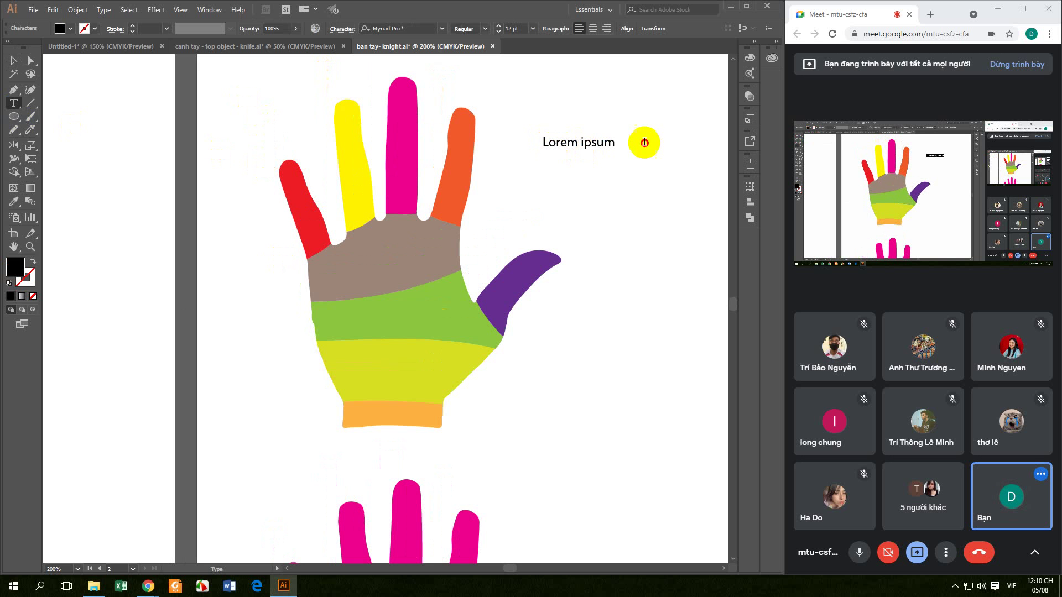
pyautogui.hotkey('ctrl', 'a')
pyautogui.write('MONDAY')
pyautogui.hotkey('ctrl', 'a')
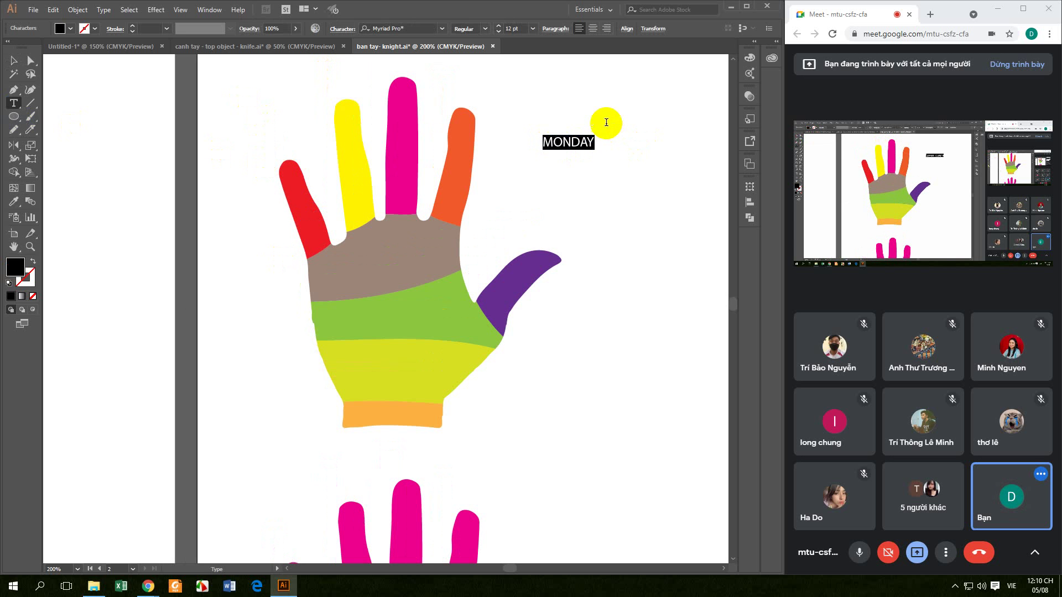
# Set the MONDAY text's font to Arial Bold
pyautogui.click(14, 61)
pyautogui.click(443, 28)
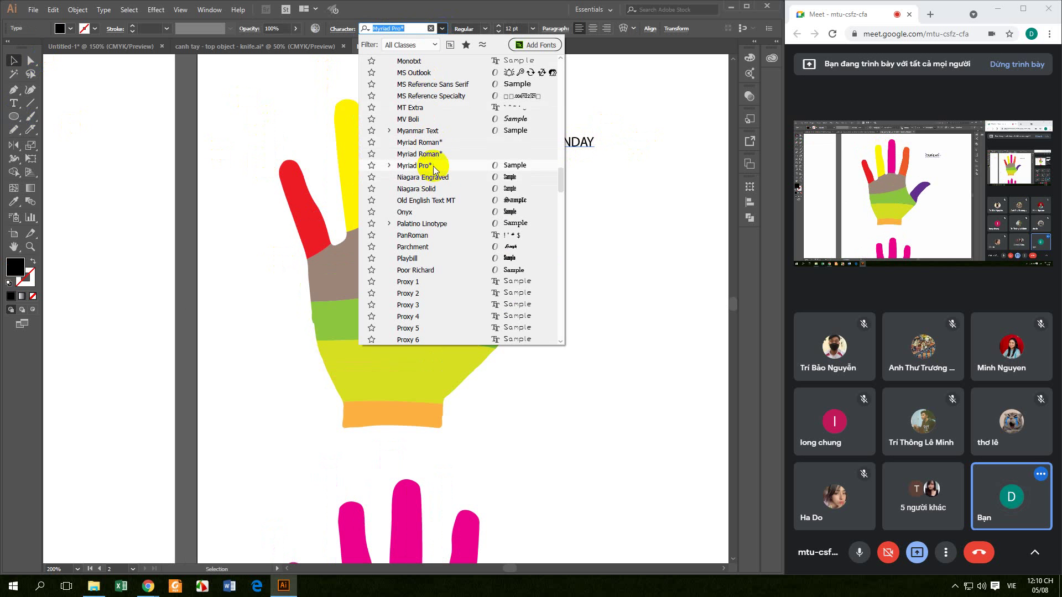
pyautogui.moveTo(560, 173); pyautogui.dragTo(526, 67)
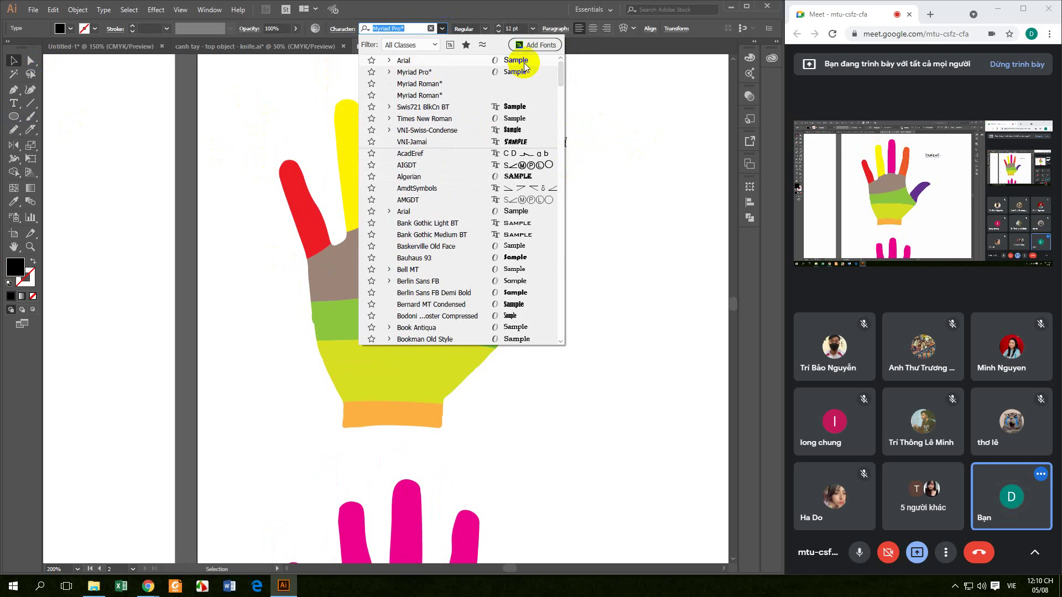
pyautogui.click(435, 61)
pyautogui.click(484, 28)
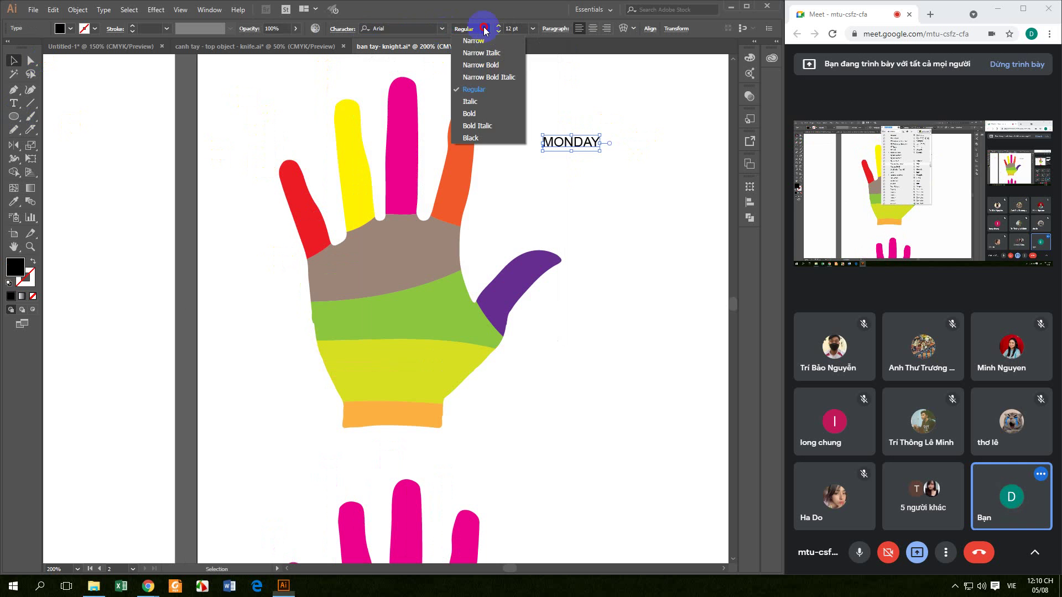
pyautogui.click(469, 112)
pyautogui.click(547, 168)
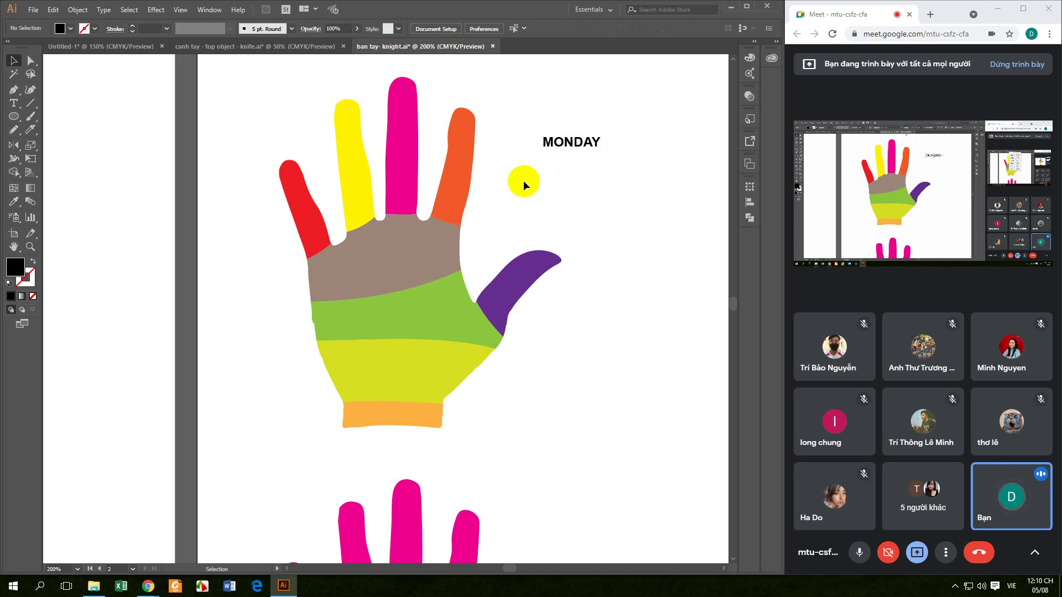
# Duplicate the MONDAY text directly below itself and repeat the copy until the column has seven evenly spaced lines
pyautogui.moveTo(559, 146); pyautogui.dragTo(560, 161)
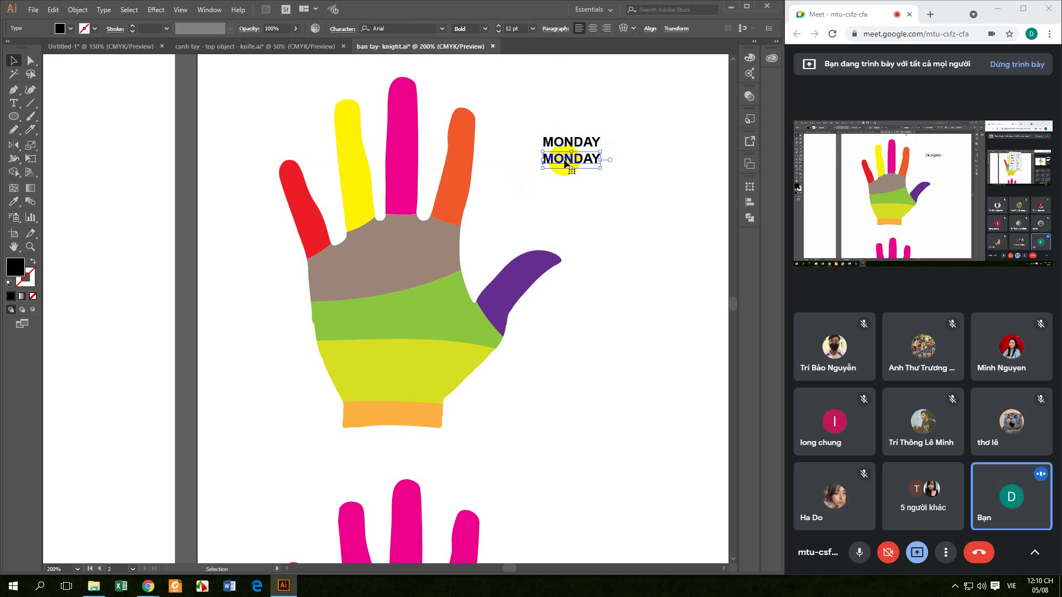
pyautogui.hotkey('ctrl', 'd')
pyautogui.hotkey('ctrl', 'd')
pyautogui.hotkey('ctrl', 'd')
pyautogui.hotkey('ctrl', 'd')
pyautogui.hotkey('ctrl', 'd')
# Replace the second line of the column with TUESDAY and the third line with WEDNESDAY
pyautogui.doubleClick(562, 159)
pyautogui.doubleClick(561, 159)
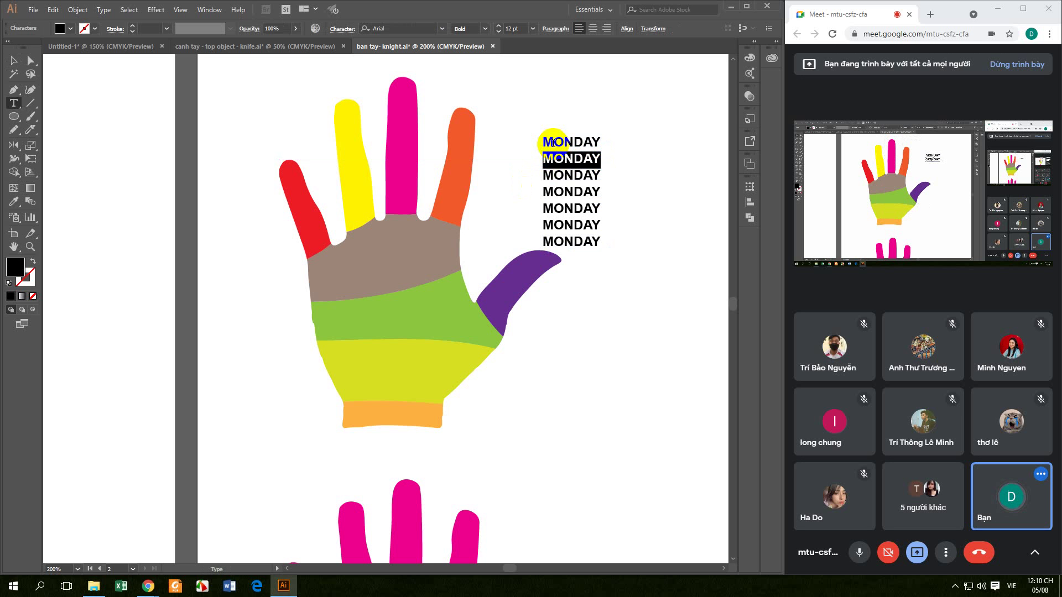
pyautogui.write('TUS')
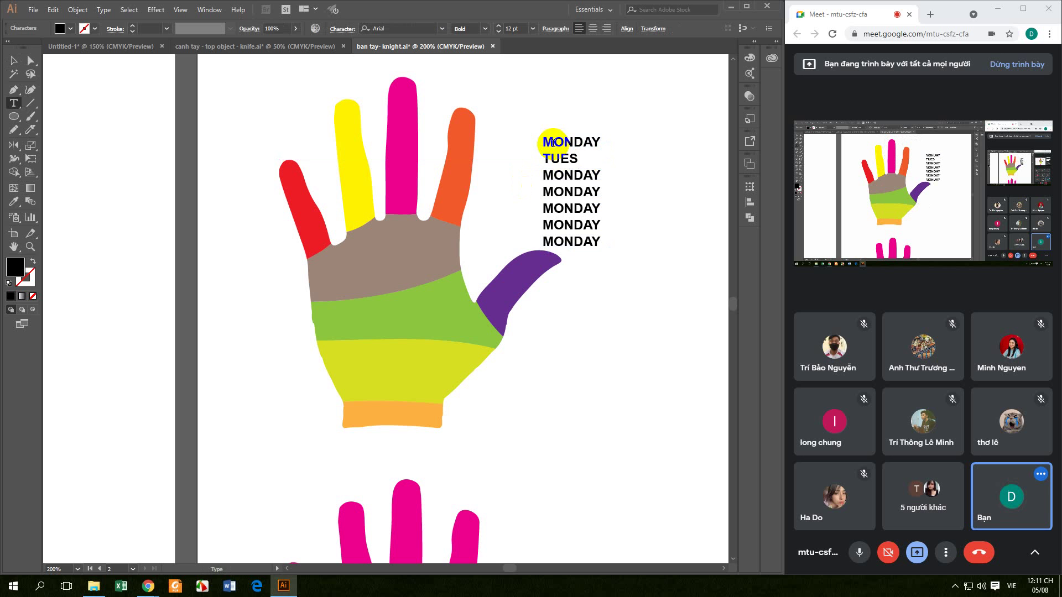
pyautogui.click(564, 180)
pyautogui.doubleClick(556, 178)
pyautogui.write('WEDNES')
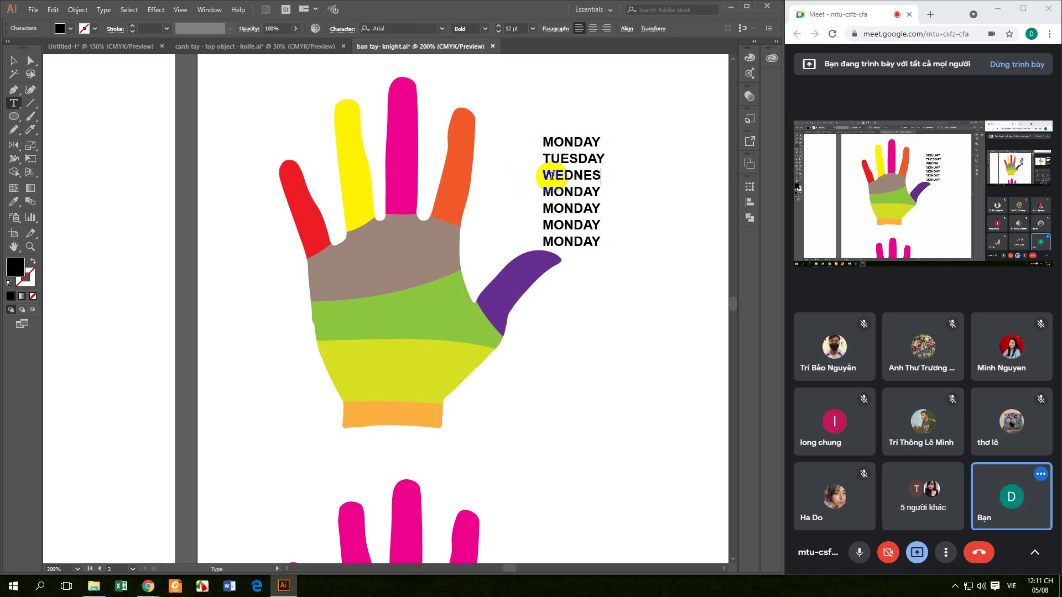
# Replace the fourth line of the column with THURSDAY and the fifth line with FRIDAY
pyautogui.moveTo(541, 193); pyautogui.dragTo(614, 192)
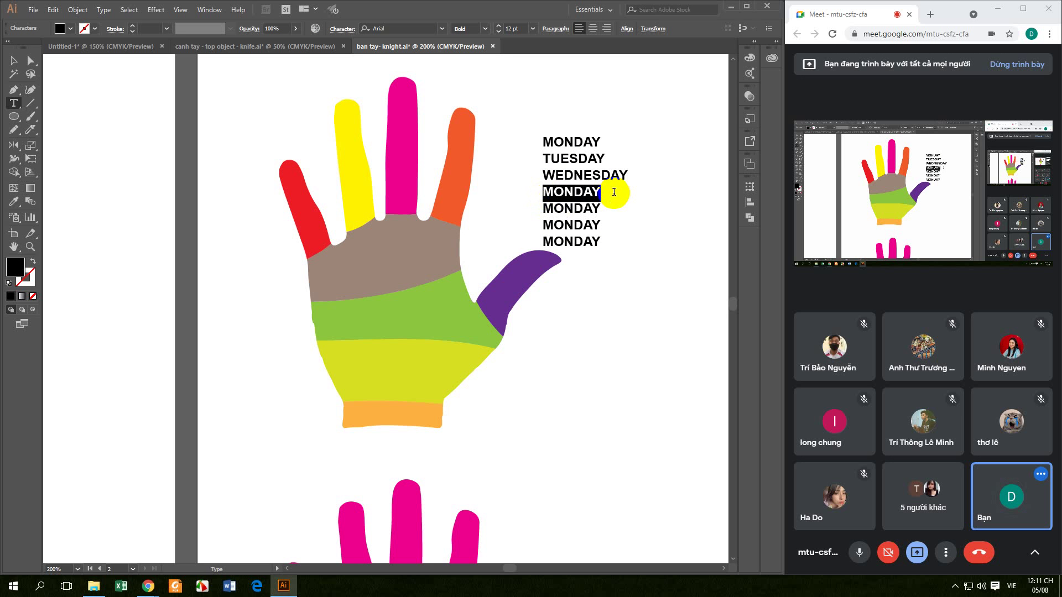
pyautogui.write('THURSDA')
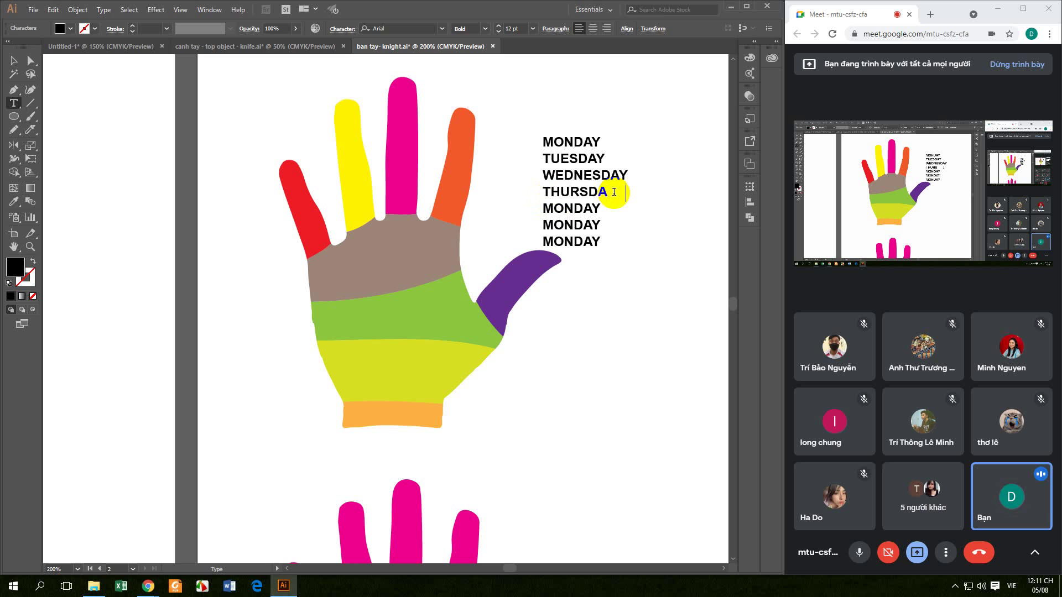
pyautogui.write('Y')
pyautogui.moveTo(540, 207); pyautogui.dragTo(601, 209)
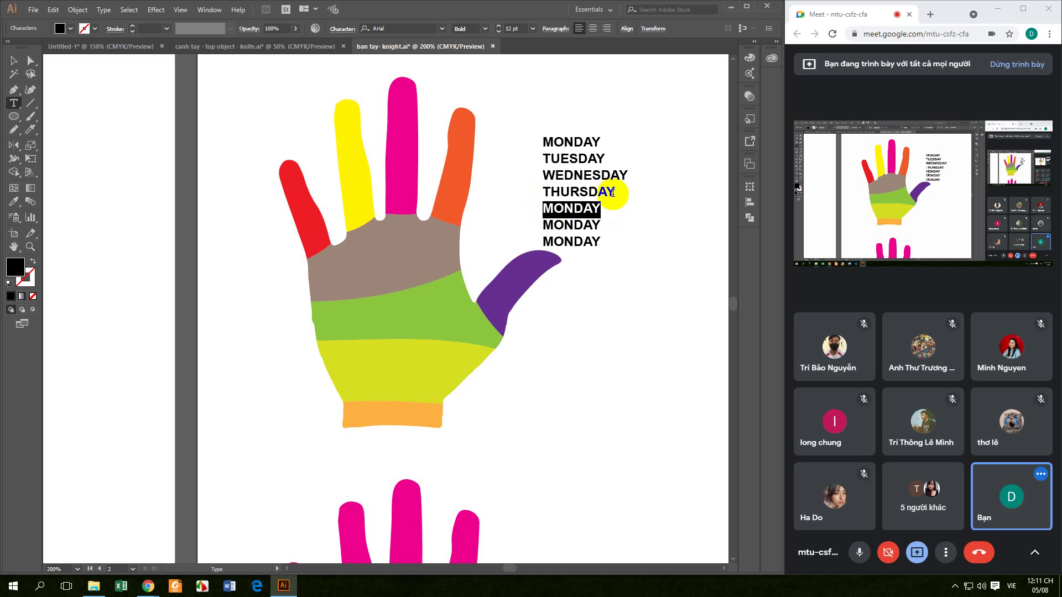
pyautogui.write('FRIDA')
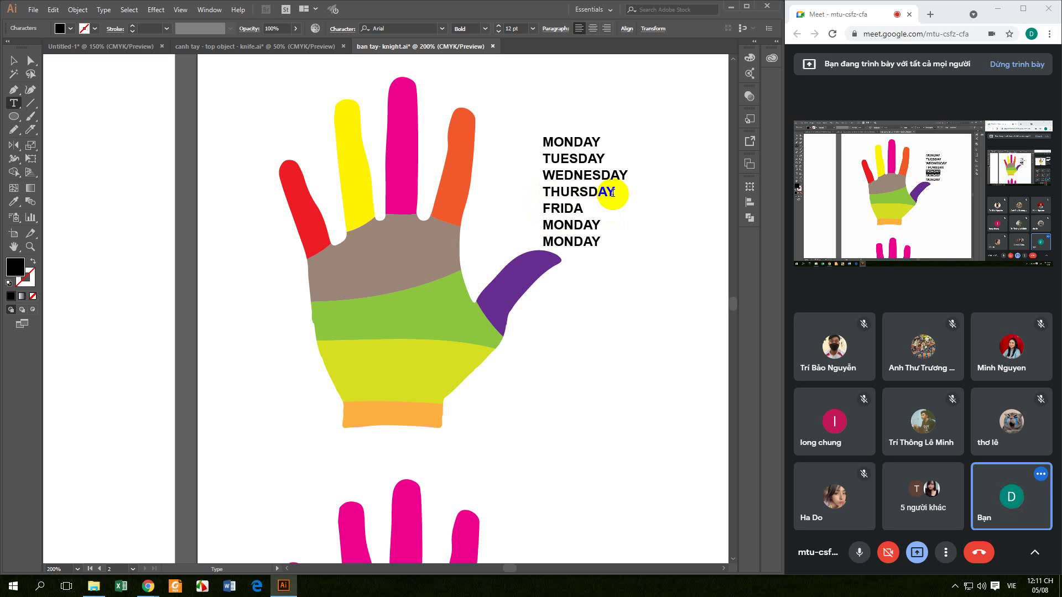
# Replace the sixth line with SATURDAY and the seventh line with SUNDAY, and leave text editing
pyautogui.moveTo(546, 225); pyautogui.dragTo(610, 217)
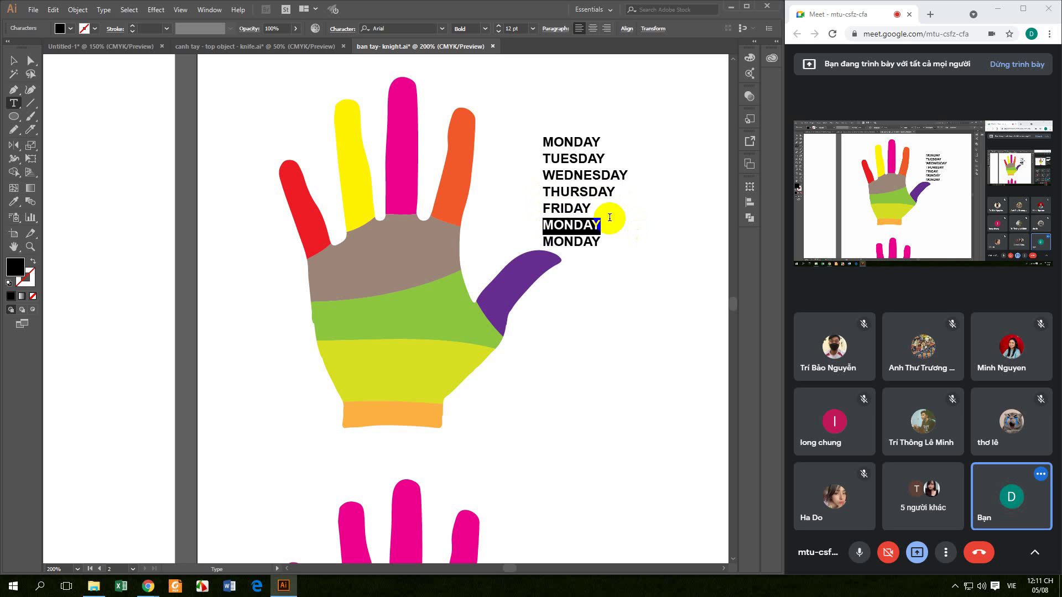
pyautogui.write('SATUR')
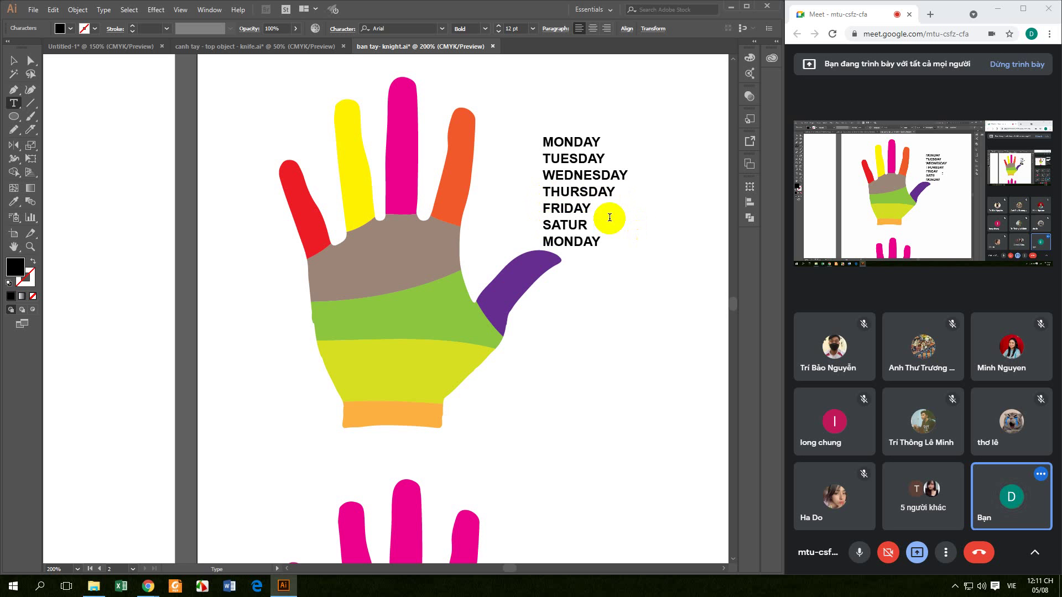
pyautogui.moveTo(546, 237); pyautogui.dragTo(610, 239)
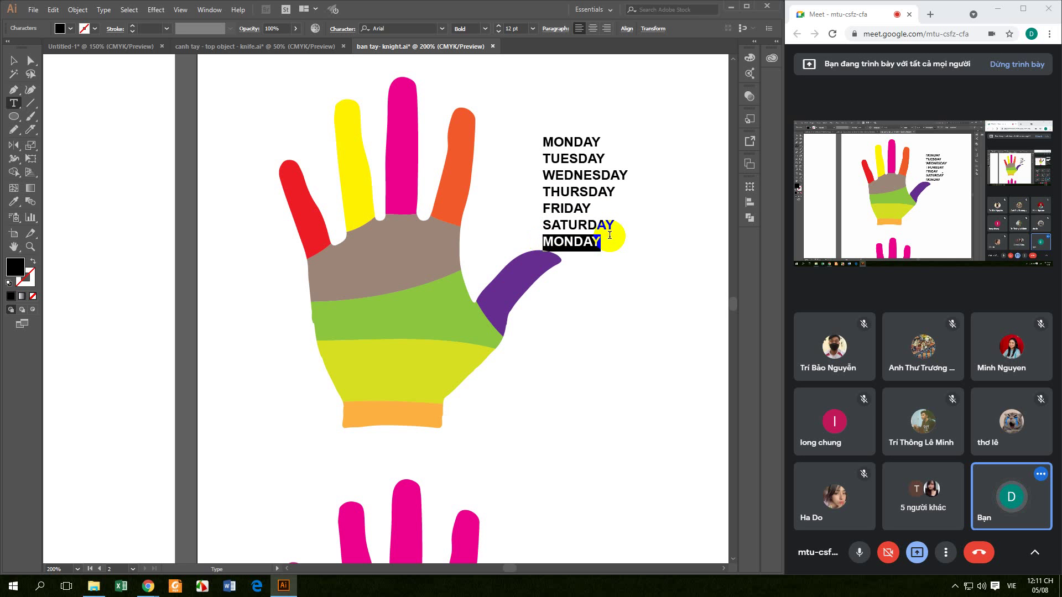
pyautogui.write('SUNDAY')
pyautogui.press('Escape')
pyautogui.click(85, 91)
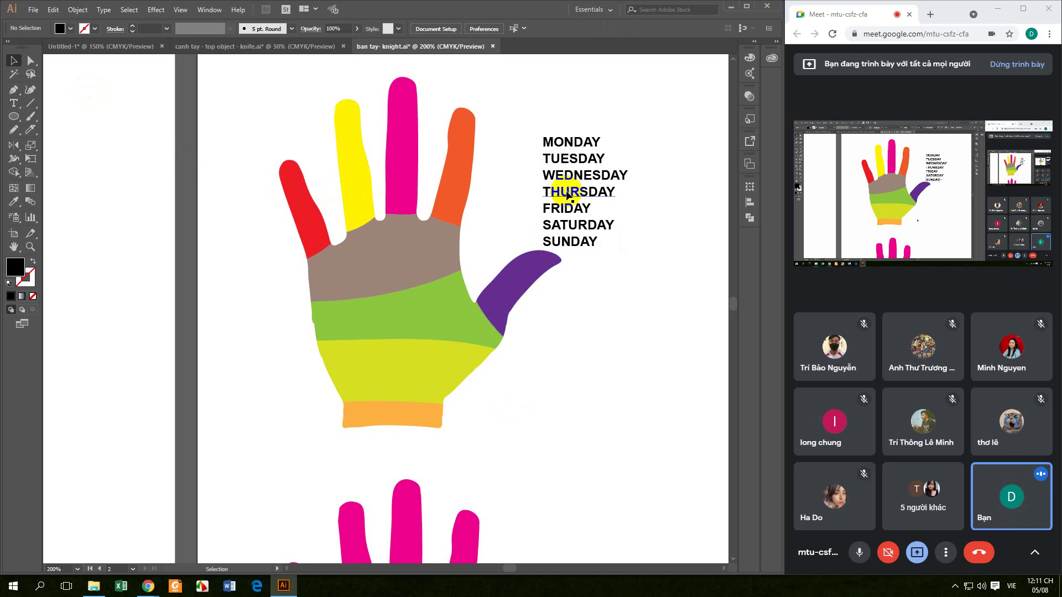
# Copy the SUNDAY text to the free space below the weekday column and change the copy to HAPPY
pyautogui.moveTo(581, 255); pyautogui.dragTo(609, 290)
pyautogui.doubleClick(603, 288)
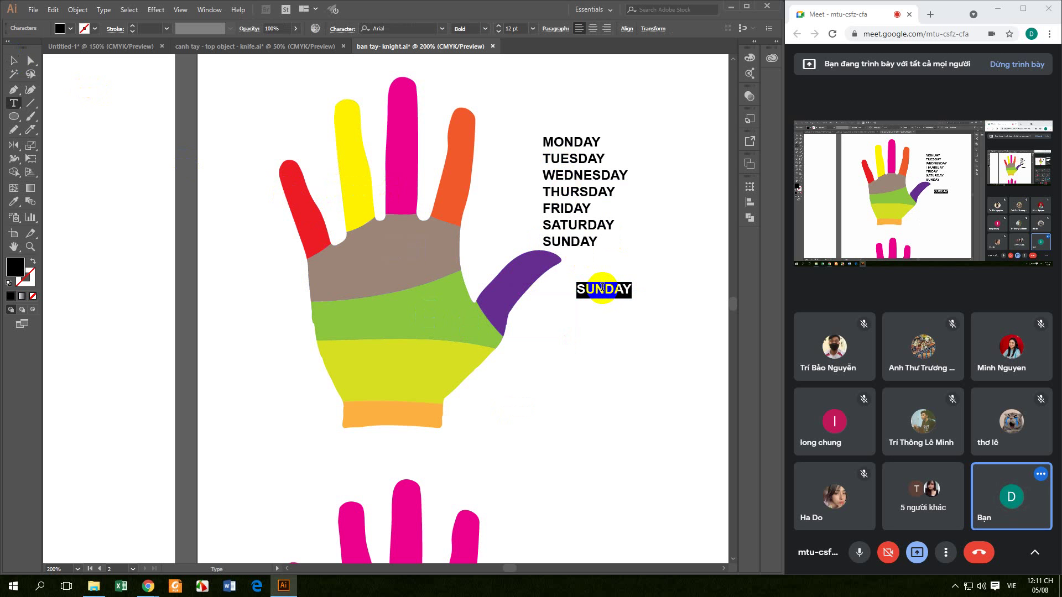
pyautogui.write('HAPPY')
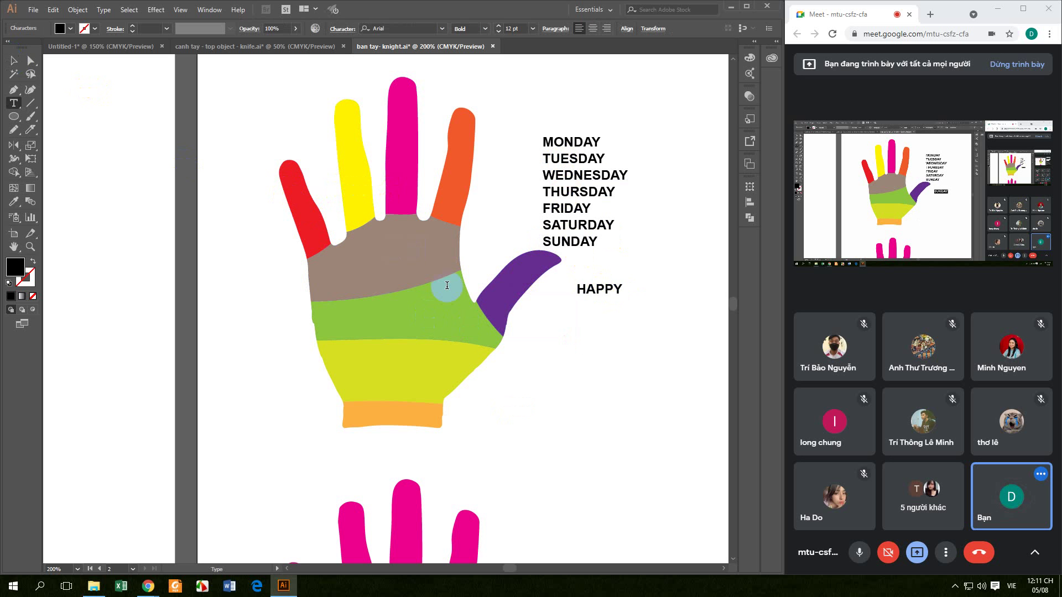
# Copy the HAPPY text to just below itself, change the copy to HANDS, and leave text editing
pyautogui.click(14, 61)
pyautogui.moveTo(592, 290); pyautogui.dragTo(592, 317)
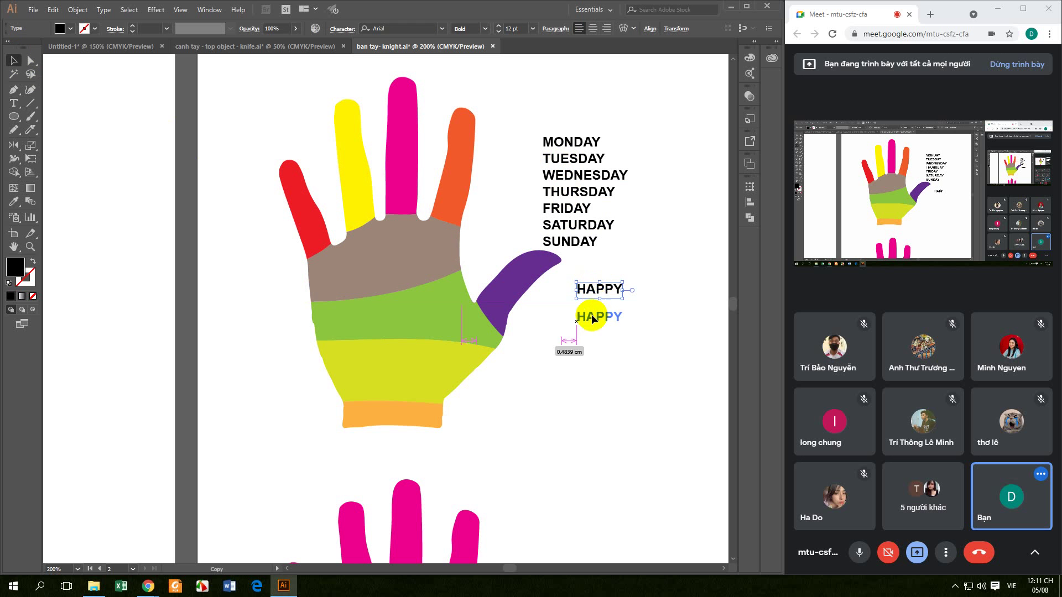
pyautogui.doubleClick(592, 314)
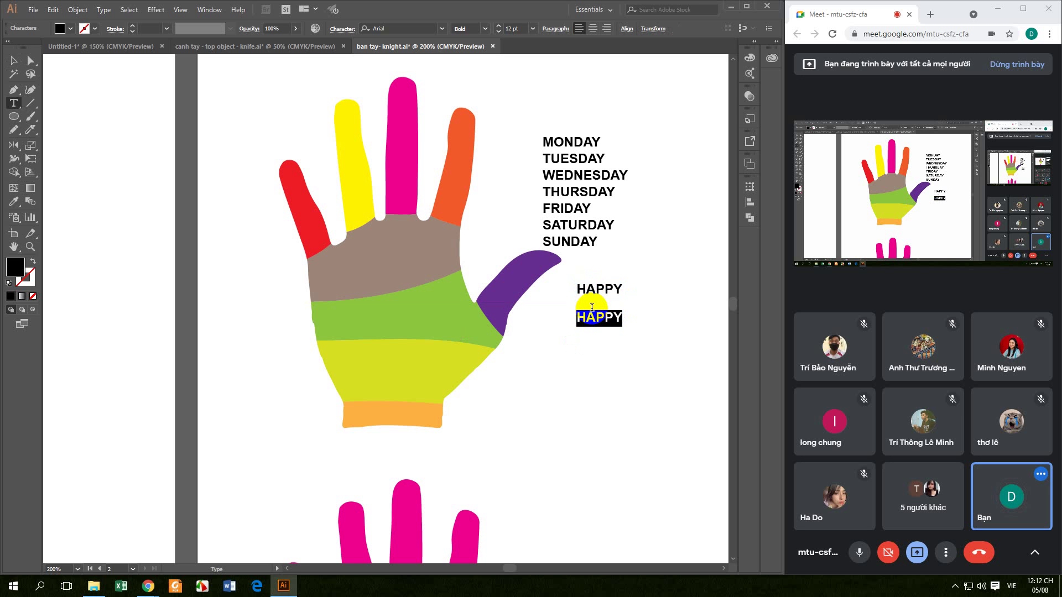
pyautogui.write('HANDS')
pyautogui.click(14, 61)
# Take the MONDAY text out of the weekday column and place it beside the red finger
pyautogui.moveTo(558, 147); pyautogui.dragTo(593, 89)
pyautogui.moveTo(676, 368); pyautogui.dragTo(595, 87)
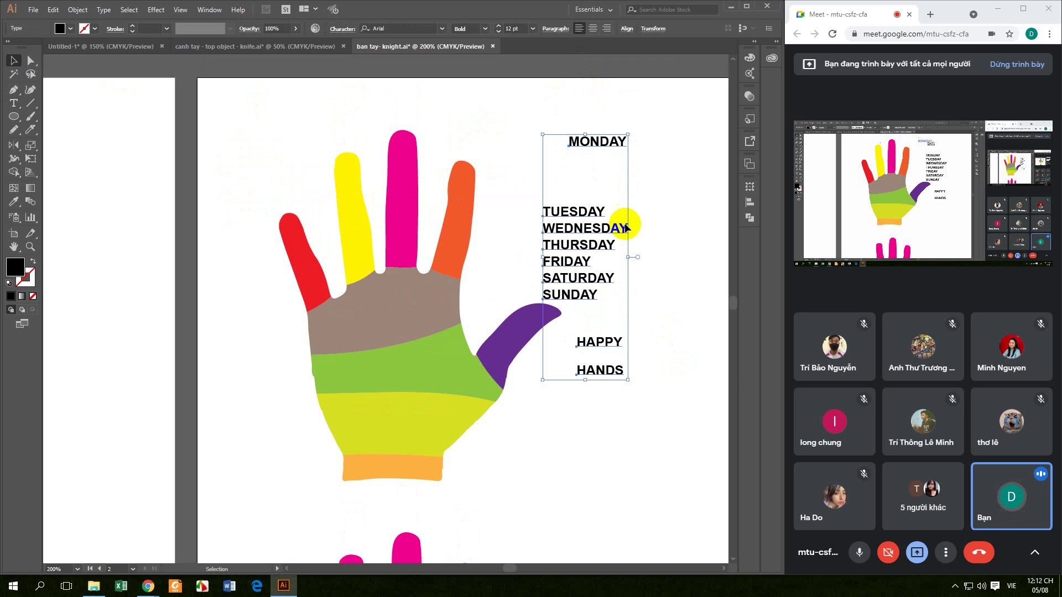
pyautogui.click(490, 210)
pyautogui.moveTo(583, 142); pyautogui.dragTo(236, 265)
pyautogui.scroll(1, 268, 279)
pyautogui.click(263, 306)
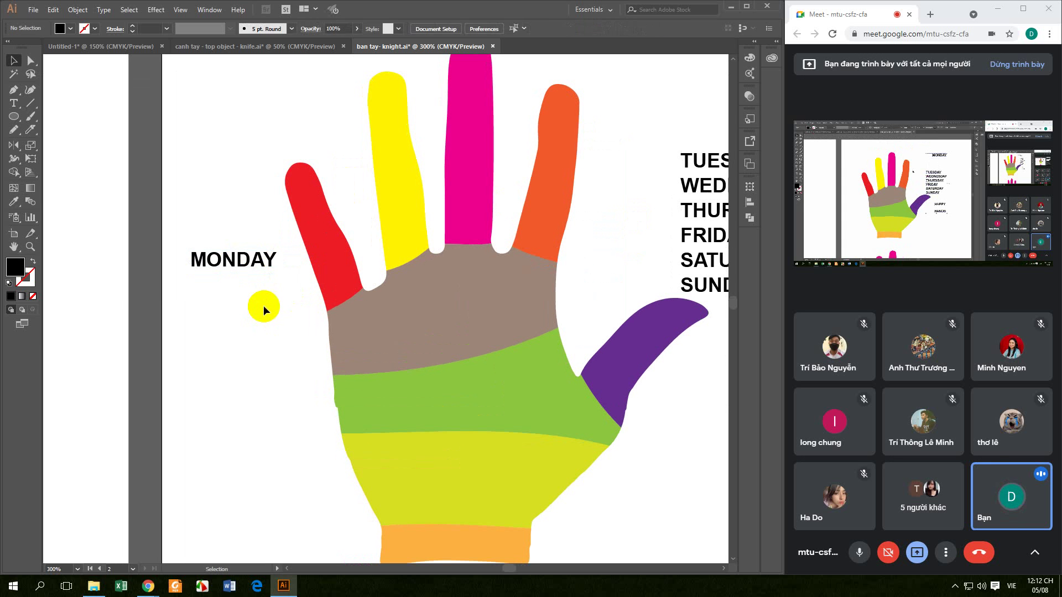
# Try to envelope-distort MONDAY into the upright red finger using Make with Top Object, and undo it
pyautogui.click(254, 264)
pyautogui.keyDown('shift'); pyautogui.click(310, 255); pyautogui.keyUp('shift')
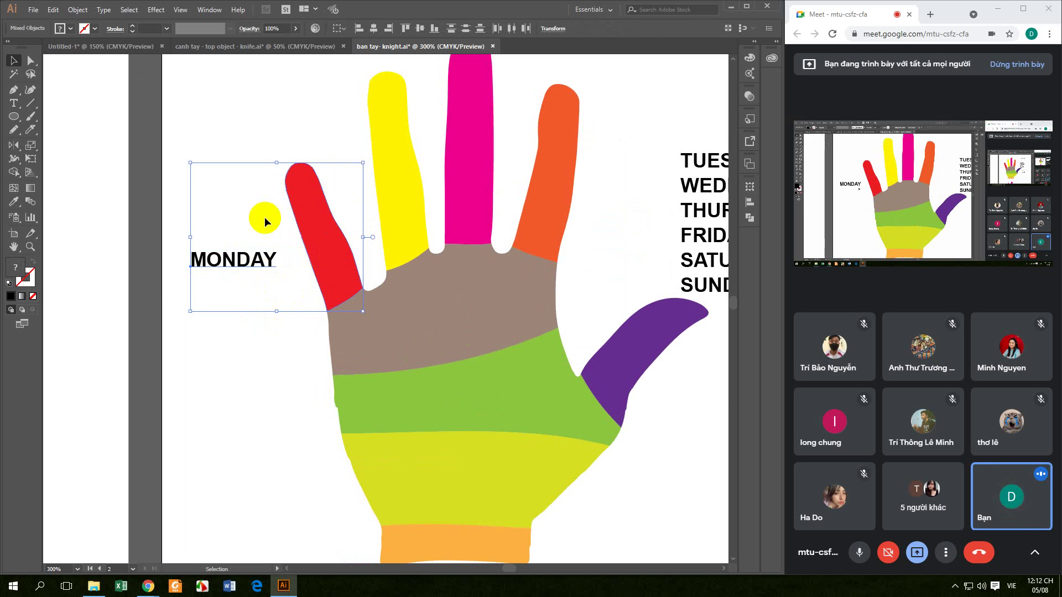
pyautogui.click(77, 10)
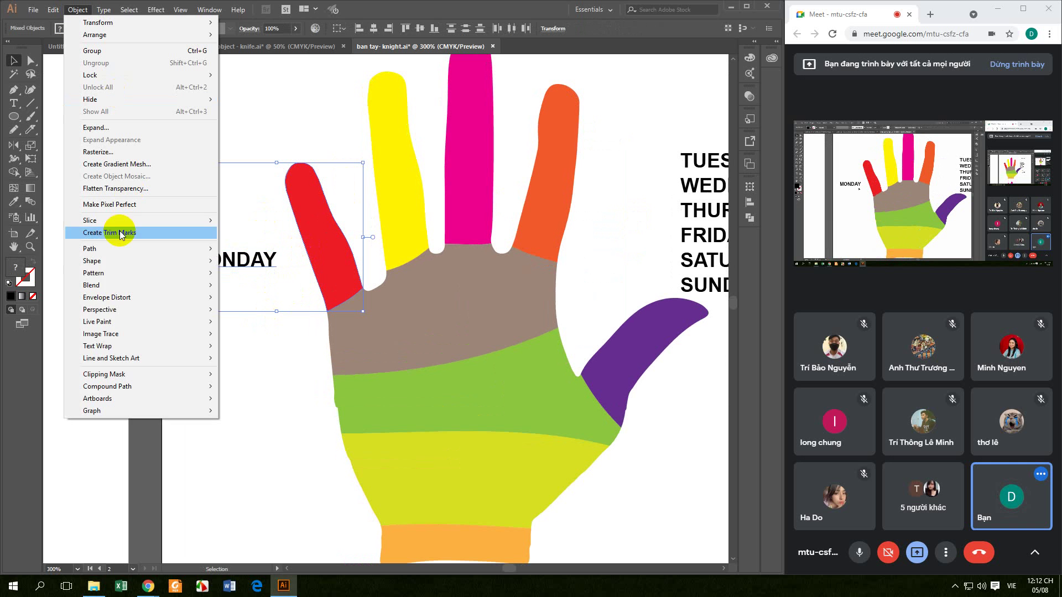
pyautogui.moveTo(108, 349)
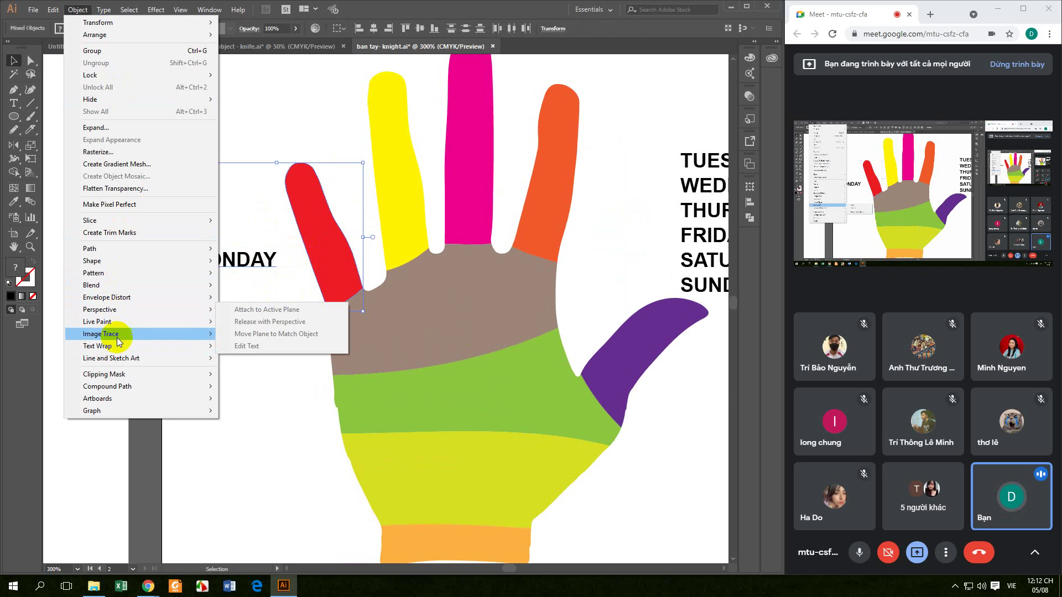
pyautogui.moveTo(122, 326)
pyautogui.moveTo(135, 297)
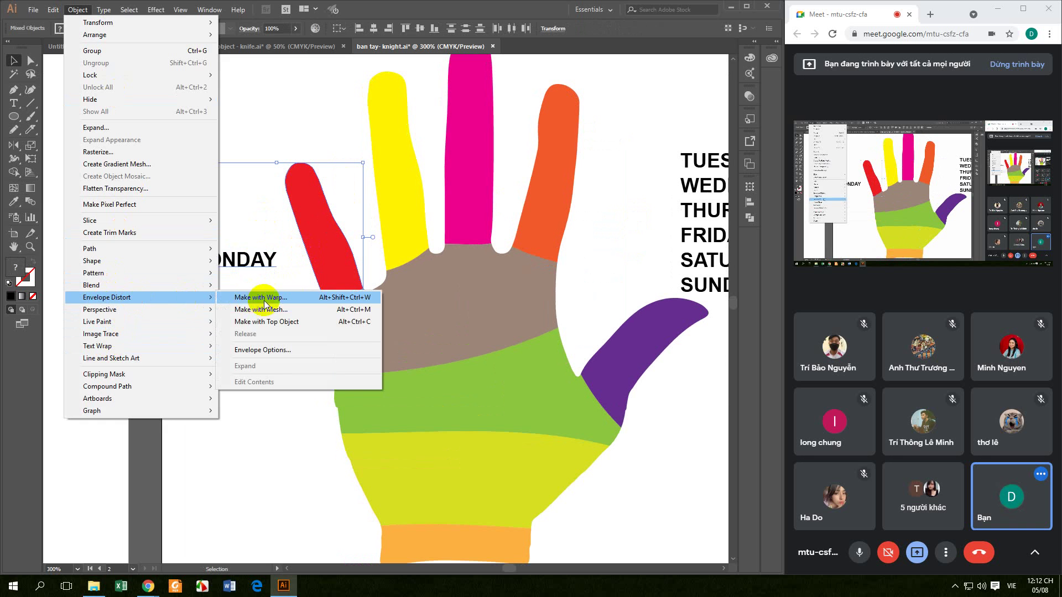
pyautogui.click(263, 324)
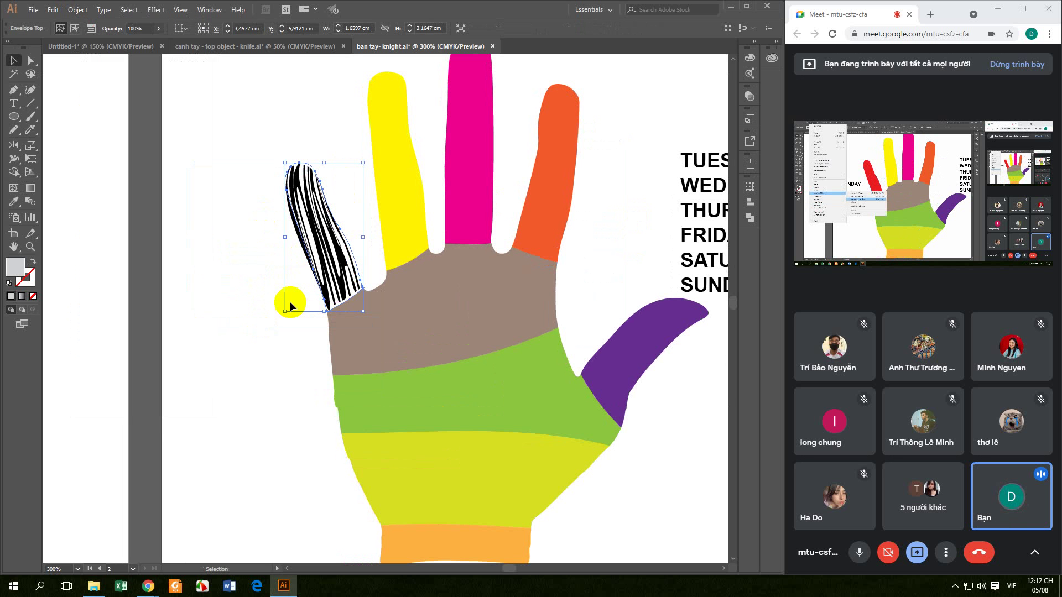
pyautogui.hotkey('ctrl', 'z')
# Move MONDAY up slightly and rotate the red finger 90° counterclockwise so that it lies nearly horizontal
pyautogui.click(257, 300)
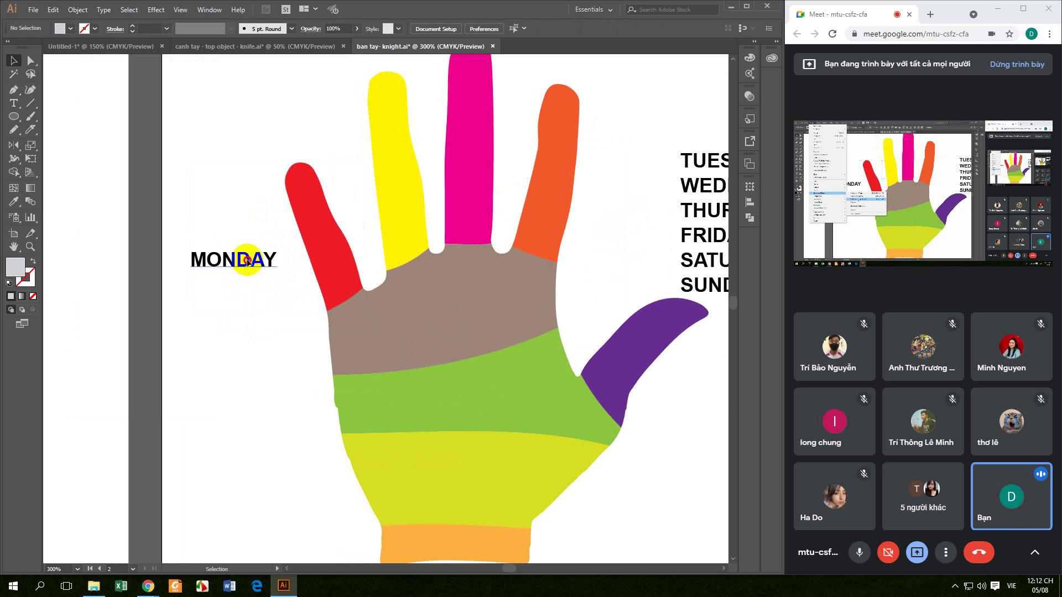
pyautogui.click(247, 238)
pyautogui.click(334, 257)
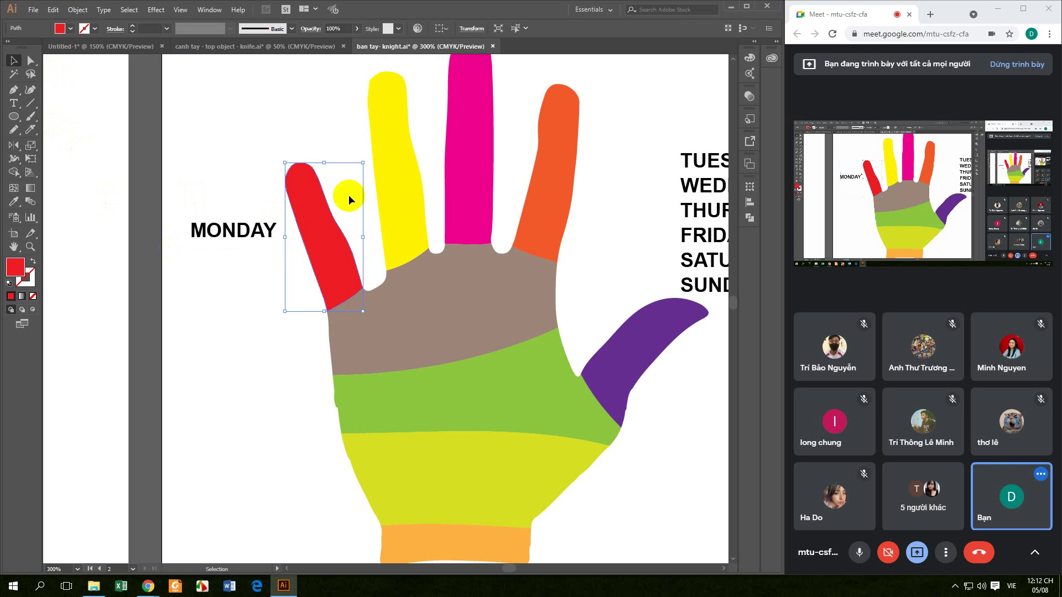
pyautogui.moveTo(365, 157); pyautogui.dragTo(254, 216)
pyautogui.click(244, 276)
# Warp the MONDAY text into the rotated red finger with Envelope Distort, Make with Top Object
pyautogui.click(234, 232)
pyautogui.keyDown('shift'); pyautogui.click(287, 253); pyautogui.keyUp('shift')
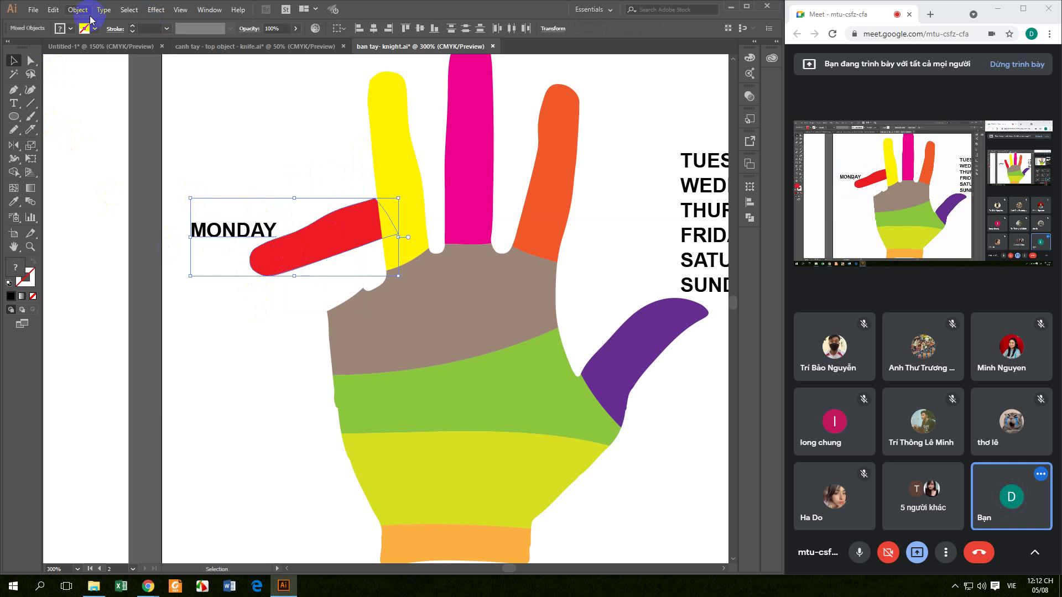
pyautogui.click(77, 9)
pyautogui.moveTo(151, 296)
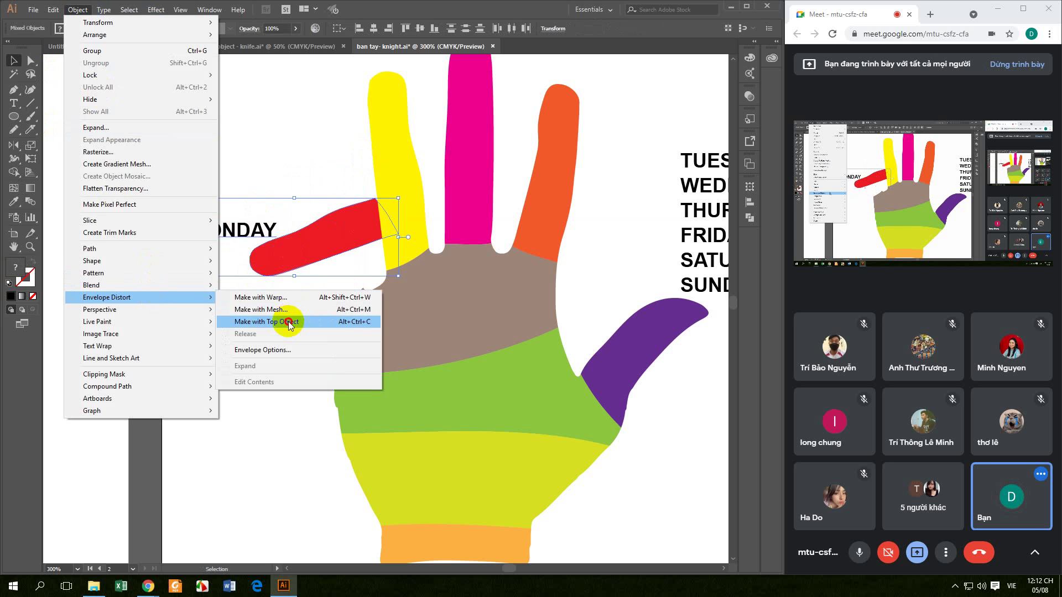
pyautogui.click(285, 321)
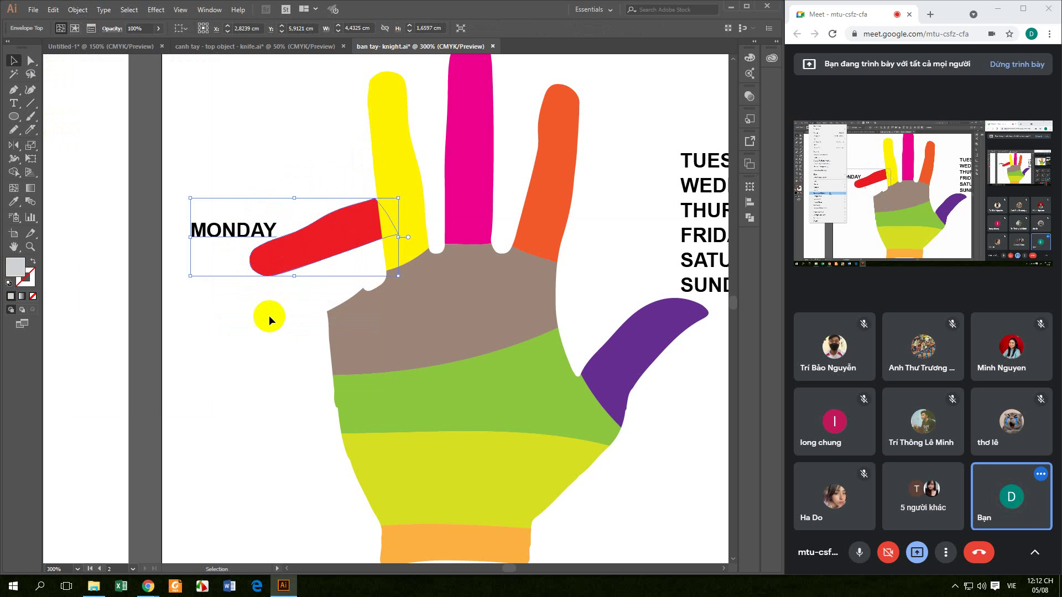
pyautogui.click(262, 314)
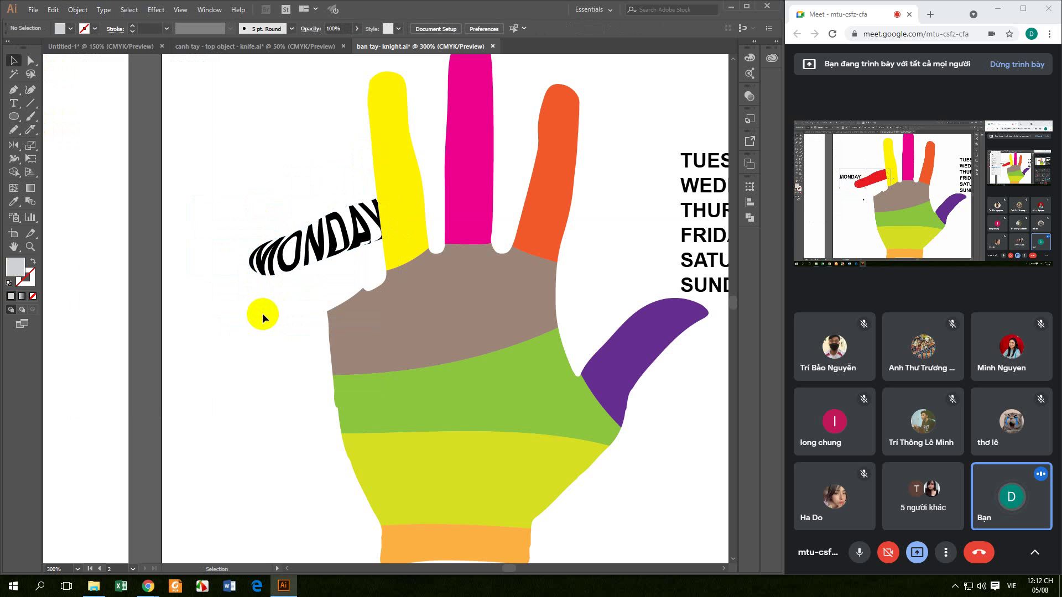
# Rotate the warped MONDAY 90° clockwise so that it fits back onto the hand as the outer finger
pyautogui.click(303, 250)
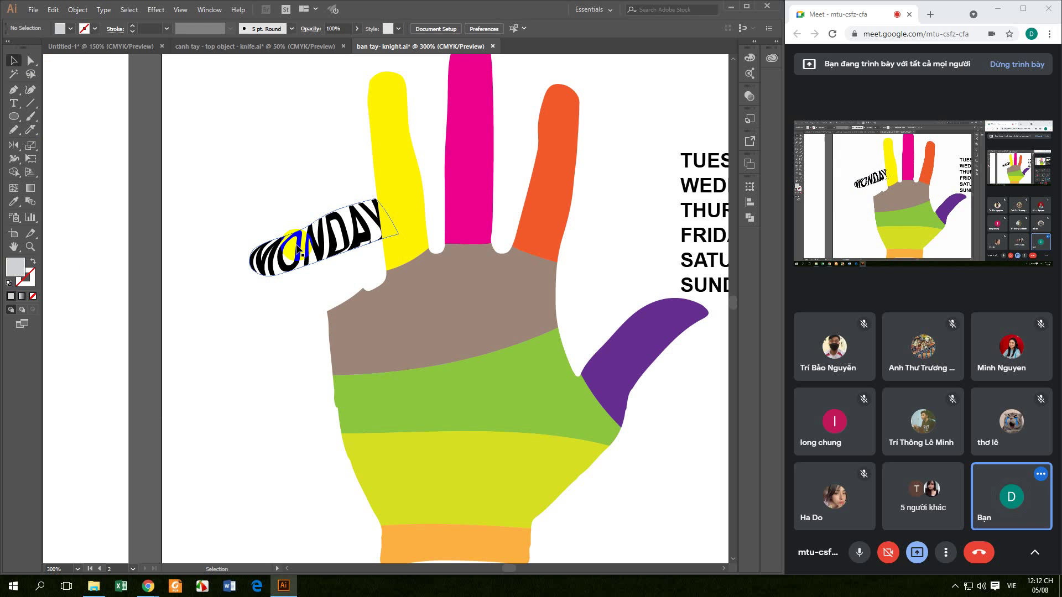
pyautogui.click(299, 250)
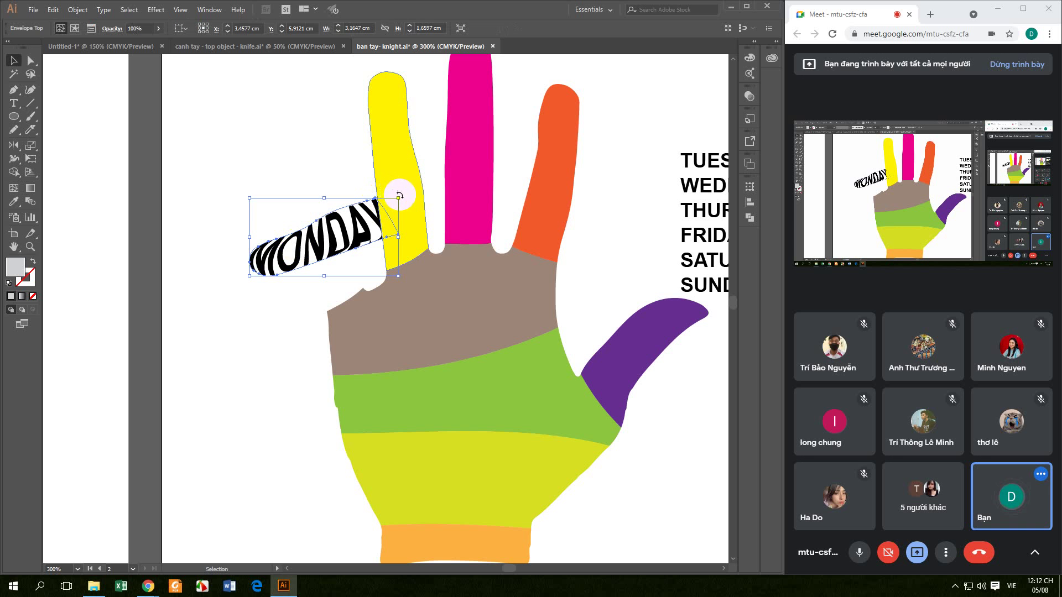
pyautogui.moveTo(402, 192); pyautogui.dragTo(282, 315)
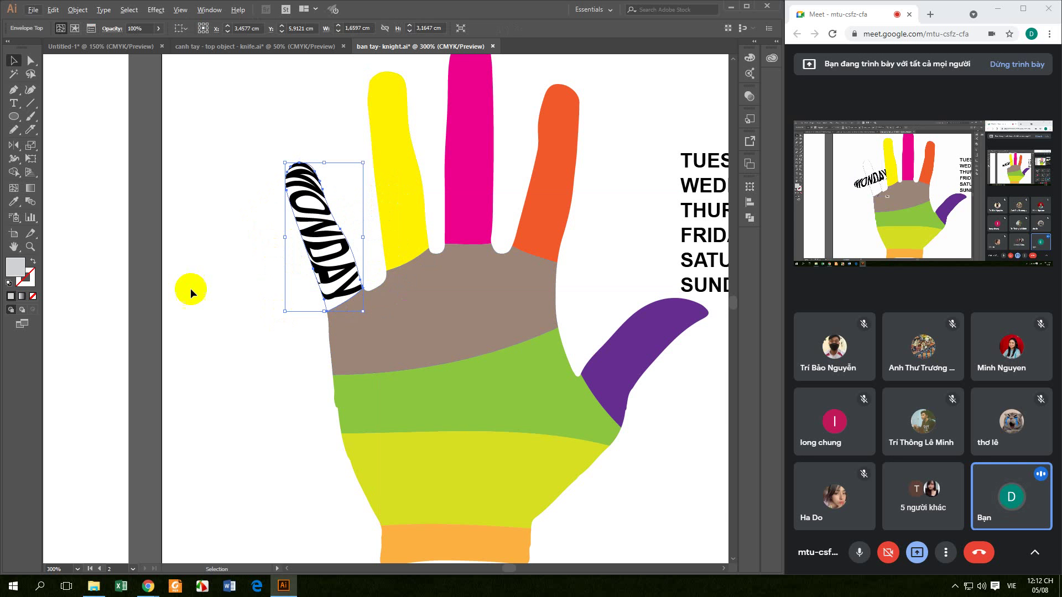
pyautogui.click(224, 323)
# Adjust the mesh point at the lower-left base of the MONDAY envelope, next to the letter Y, with Direct Selection
pyautogui.scroll(1, 258, 240)
pyautogui.moveTo(254, 239); pyautogui.dragTo(288, 275)
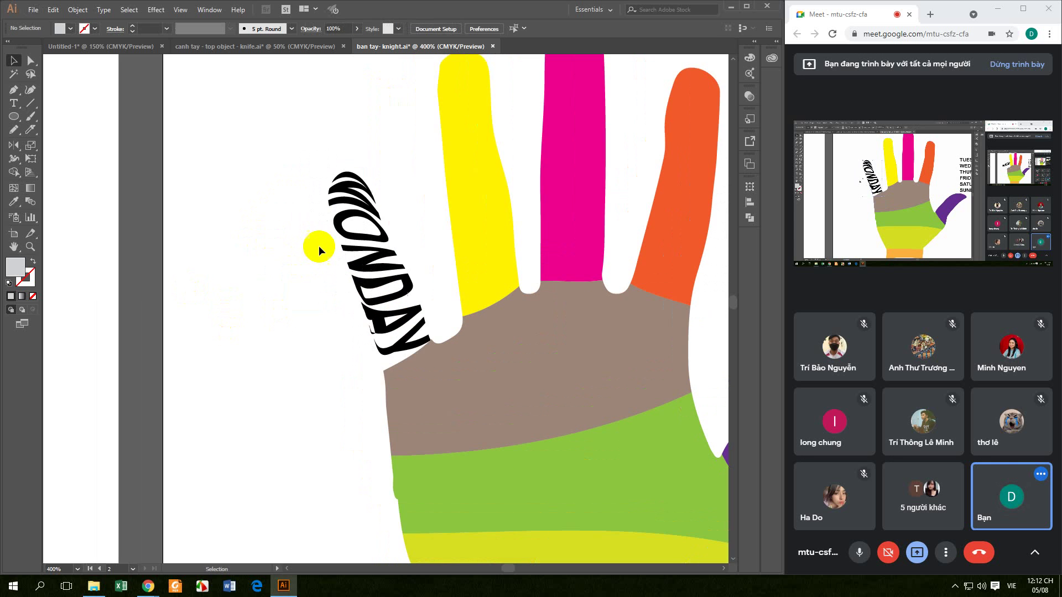
pyautogui.click(372, 239)
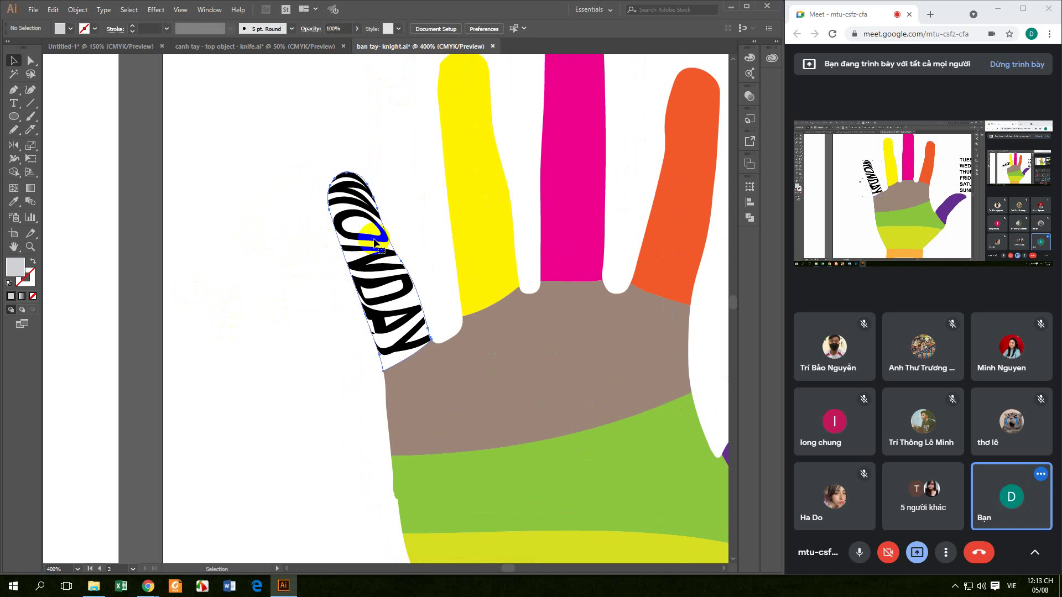
pyautogui.click(31, 61)
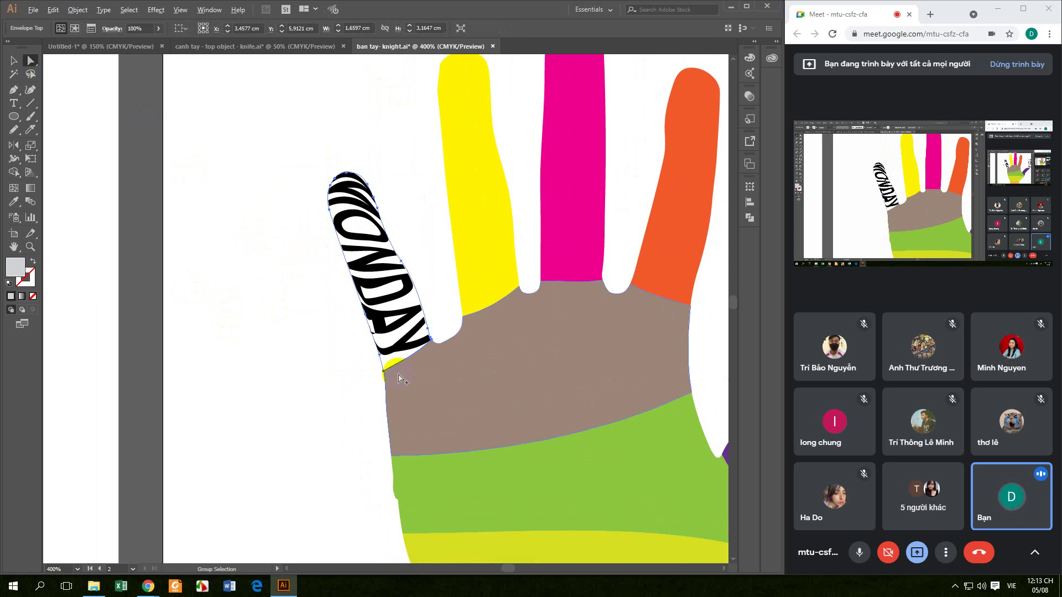
pyautogui.scroll(2, 394, 370)
pyautogui.moveTo(357, 342); pyautogui.dragTo(363, 358)
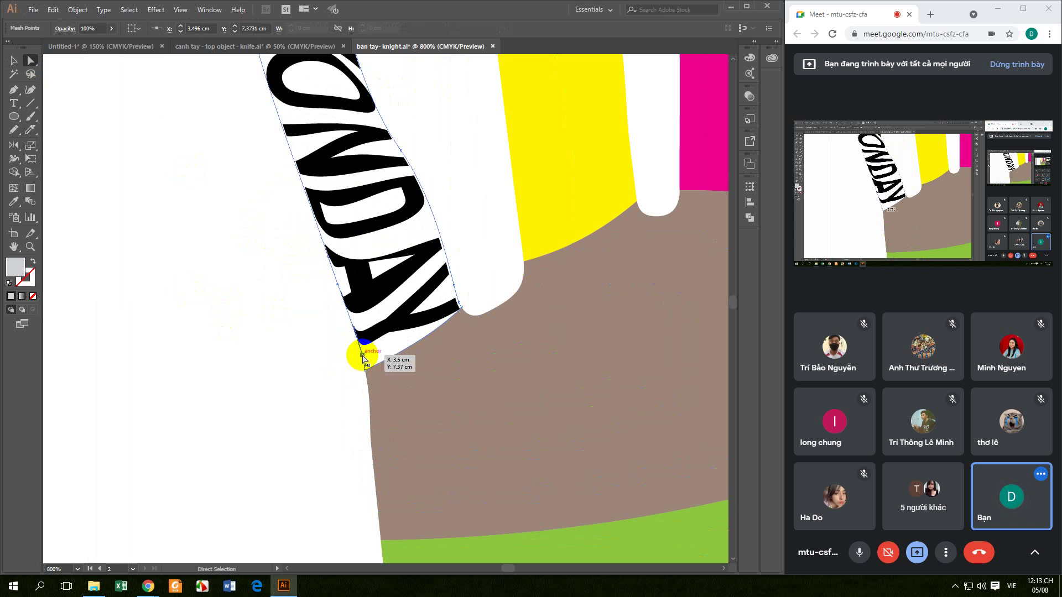
pyautogui.moveTo(304, 237); pyautogui.dragTo(360, 361)
pyautogui.moveTo(264, 212); pyautogui.dragTo(323, 337)
pyautogui.moveTo(298, 212); pyautogui.dragTo(302, 255)
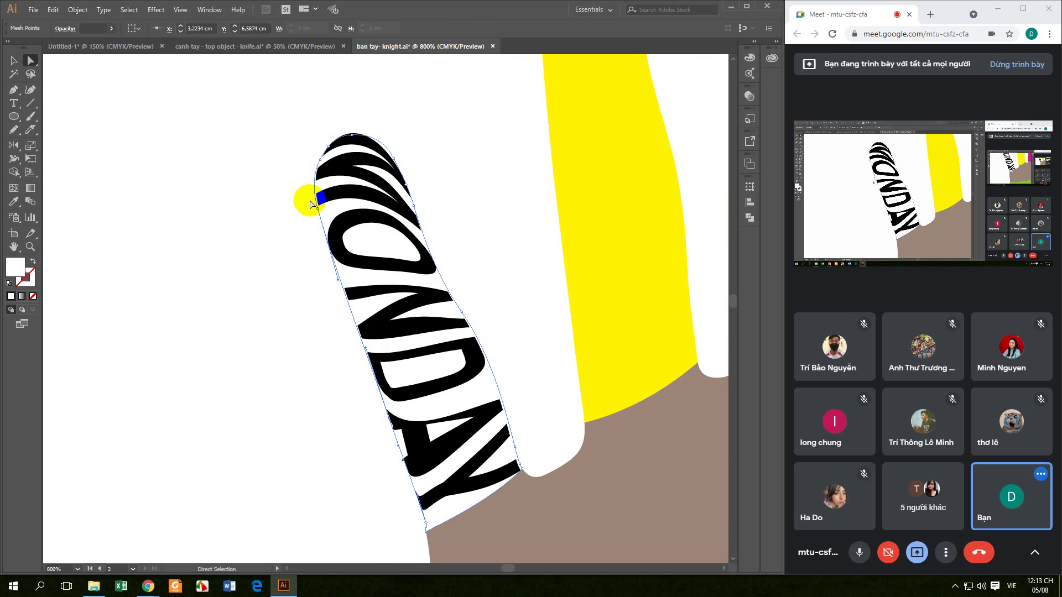
# Reshape the left and right edges of the MONDAY envelope around the M, O and N by moving its mesh points
pyautogui.moveTo(325, 162); pyautogui.dragTo(351, 136)
pyautogui.click(351, 136)
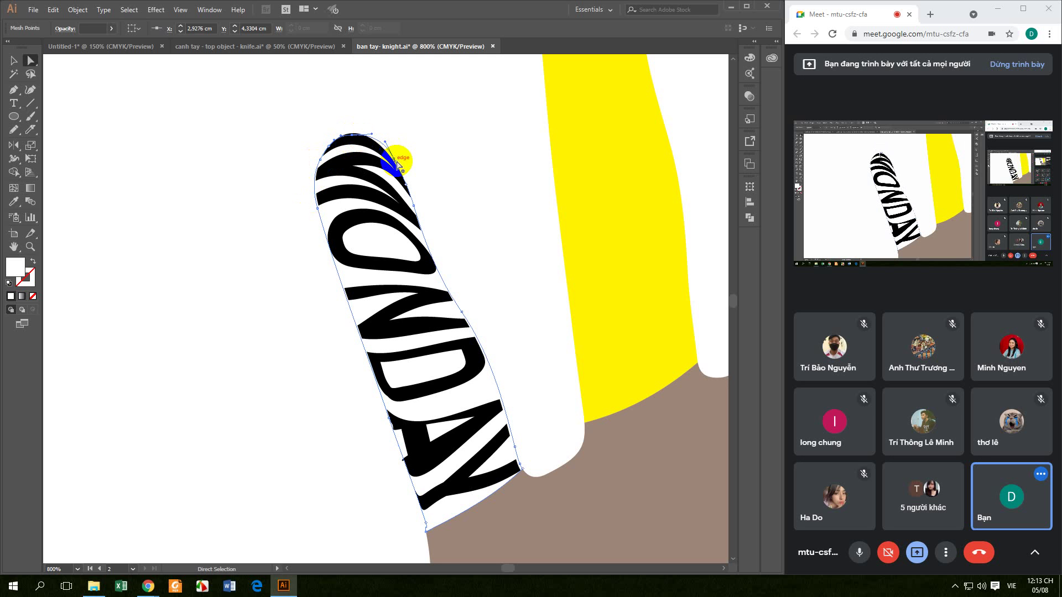
pyautogui.click(413, 205)
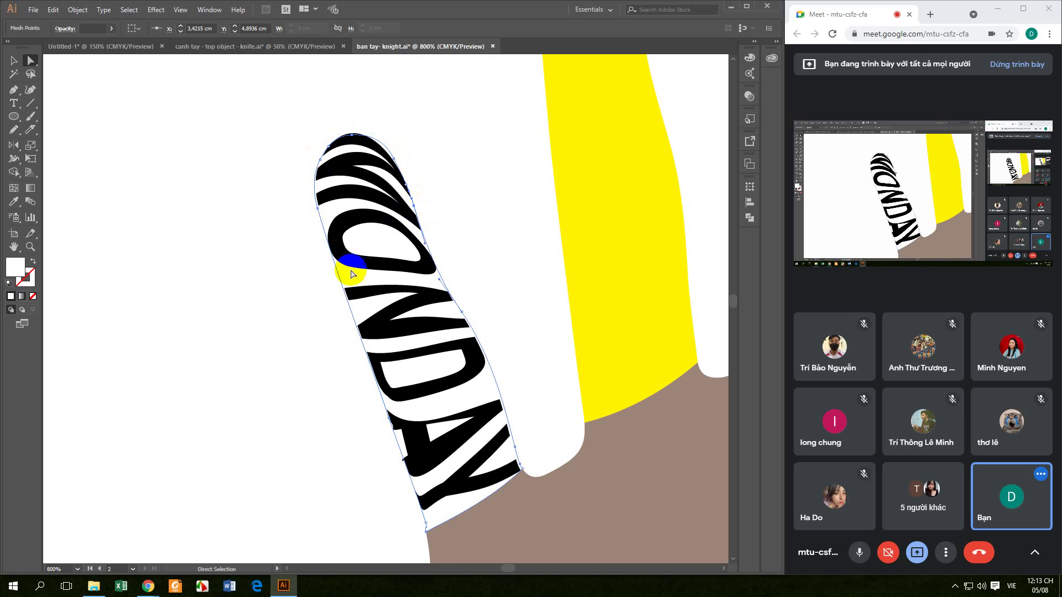
pyautogui.moveTo(323, 217); pyautogui.dragTo(331, 253)
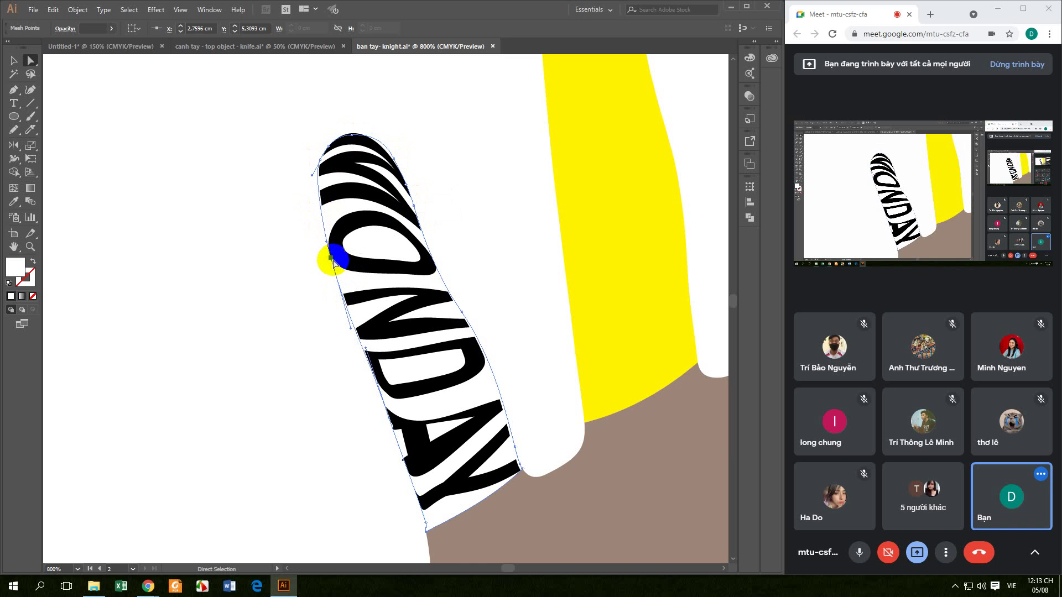
pyautogui.click(464, 313)
pyautogui.moveTo(463, 314); pyautogui.dragTo(443, 272)
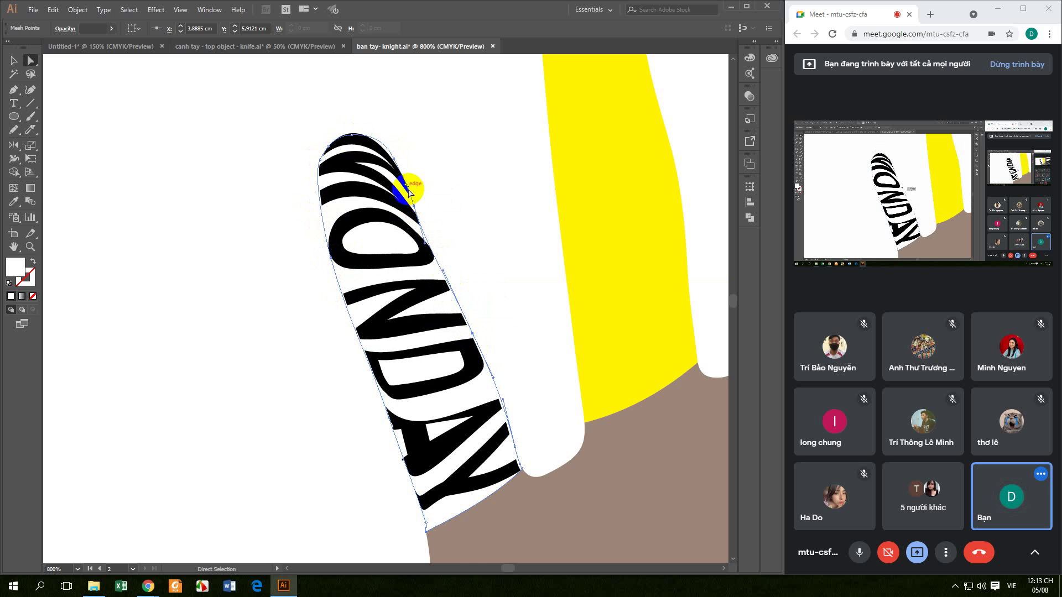
pyautogui.moveTo(414, 206); pyautogui.dragTo(402, 171)
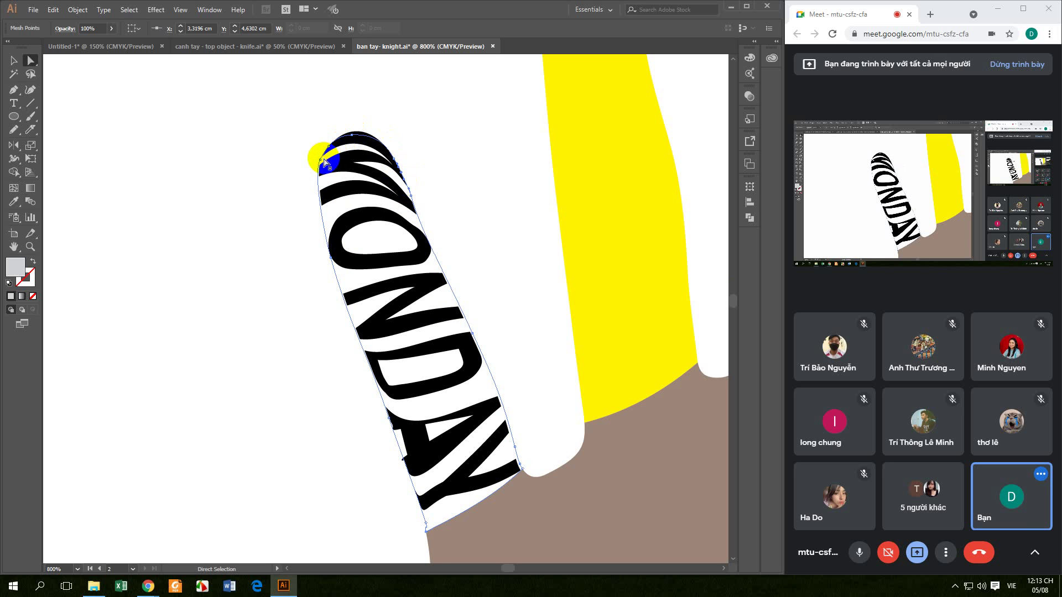
# Reshape the left side of the MONDAY fingertip with its mesh point and handles, and undo the last handle change
pyautogui.click(323, 155)
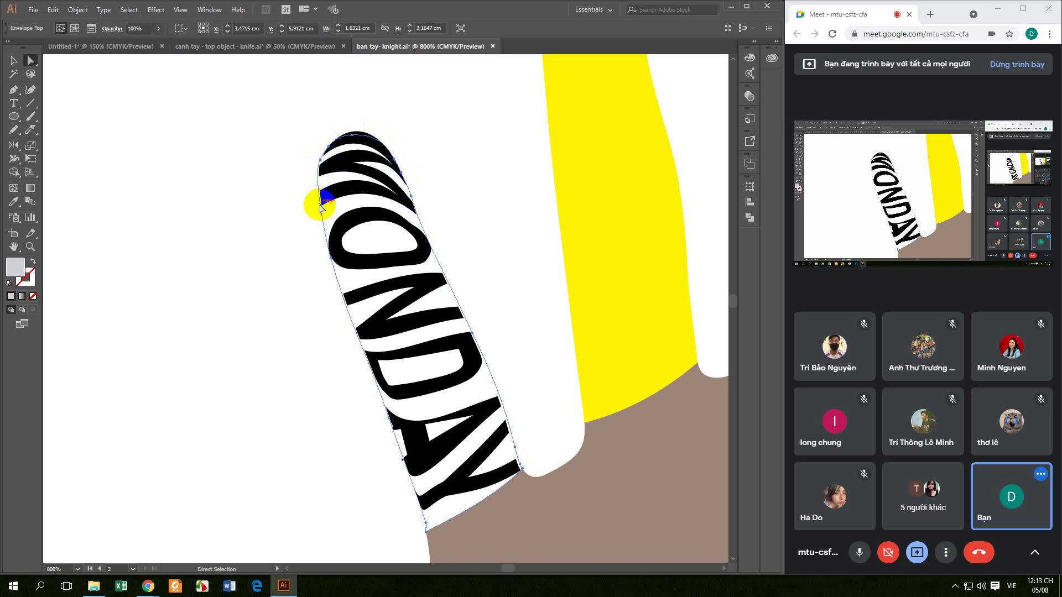
pyautogui.moveTo(320, 160)
pyautogui.mouseDown()
pyautogui.moveTo(317, 193)
pyautogui.moveTo(322, 133)
pyautogui.moveTo(313, 159)
pyautogui.mouseUp()
pyautogui.scroll(2, 326, 156)
pyautogui.moveTo(315, 162); pyautogui.dragTo(336, 124)
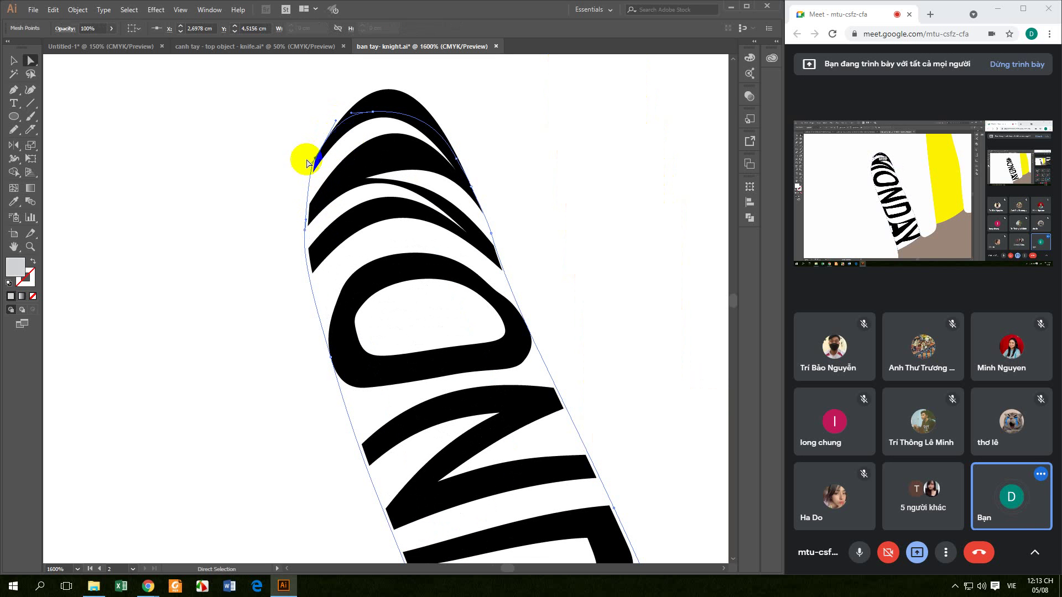
pyautogui.moveTo(309, 166); pyautogui.dragTo(310, 182)
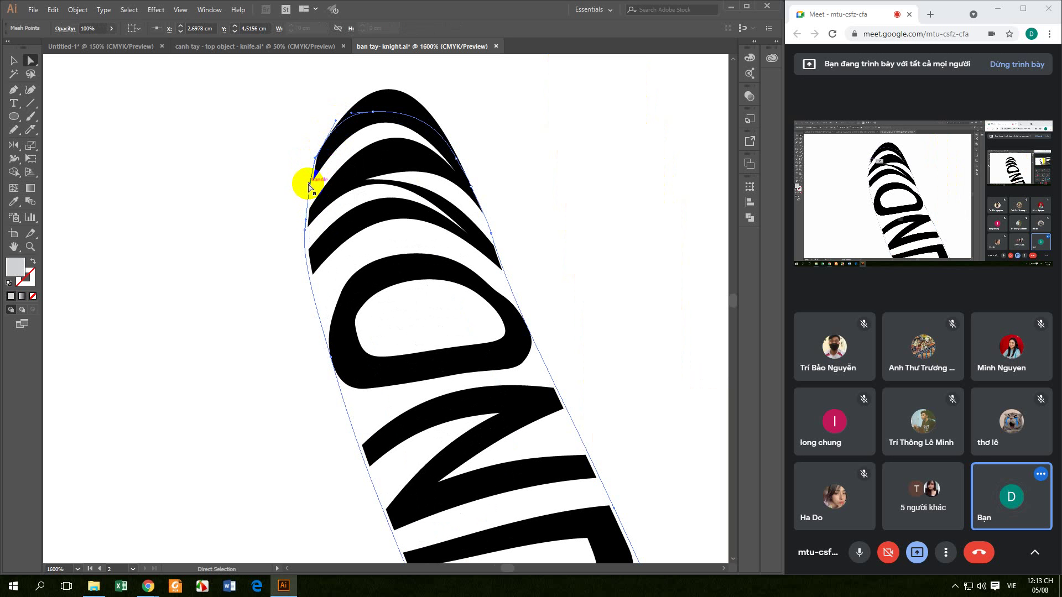
pyautogui.moveTo(310, 184); pyautogui.dragTo(301, 200)
pyautogui.click(346, 132)
pyautogui.moveTo(351, 115); pyautogui.dragTo(344, 126)
pyautogui.hotkey('ctrl', 'z')
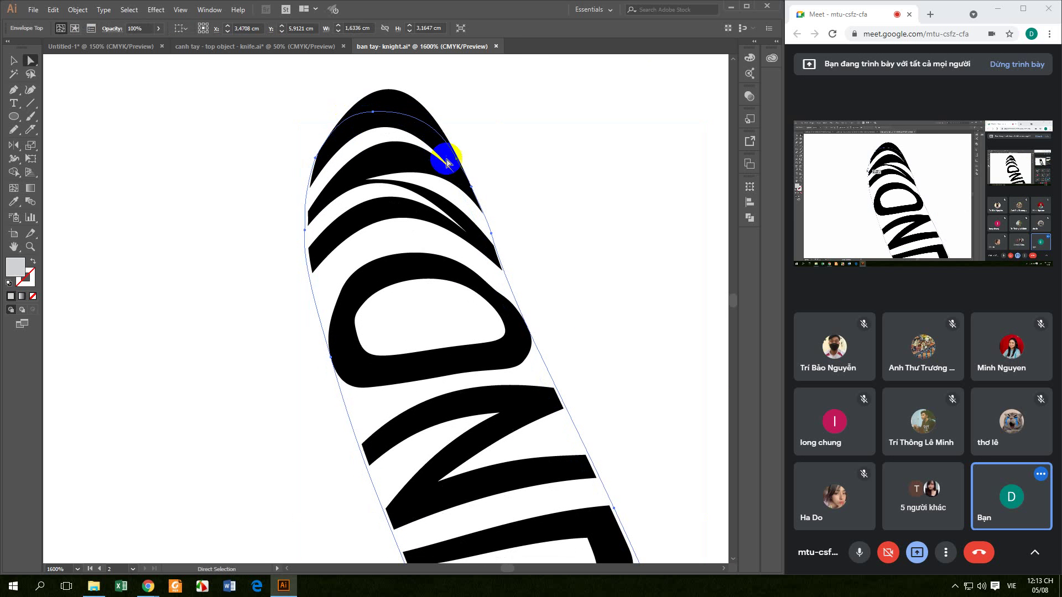
# Reshape the curve across the MONDAY fingertip to round off the letter M, and leave point editing
pyautogui.click(456, 158)
pyautogui.moveTo(411, 111); pyautogui.dragTo(314, 143)
pyautogui.click(277, 160)
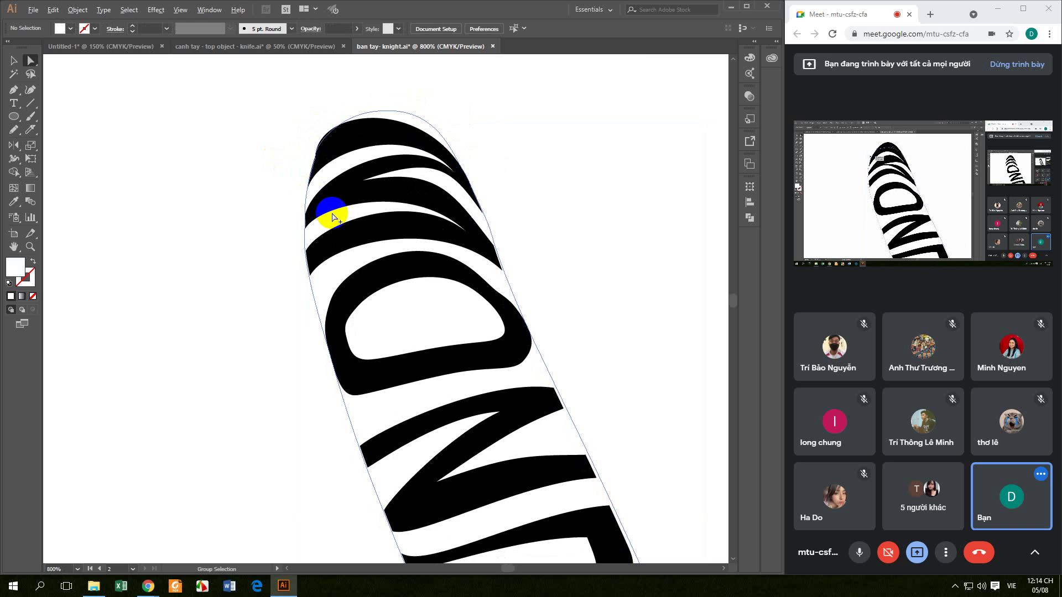
pyautogui.scroll(-3, 332, 216)
pyautogui.click(13, 60)
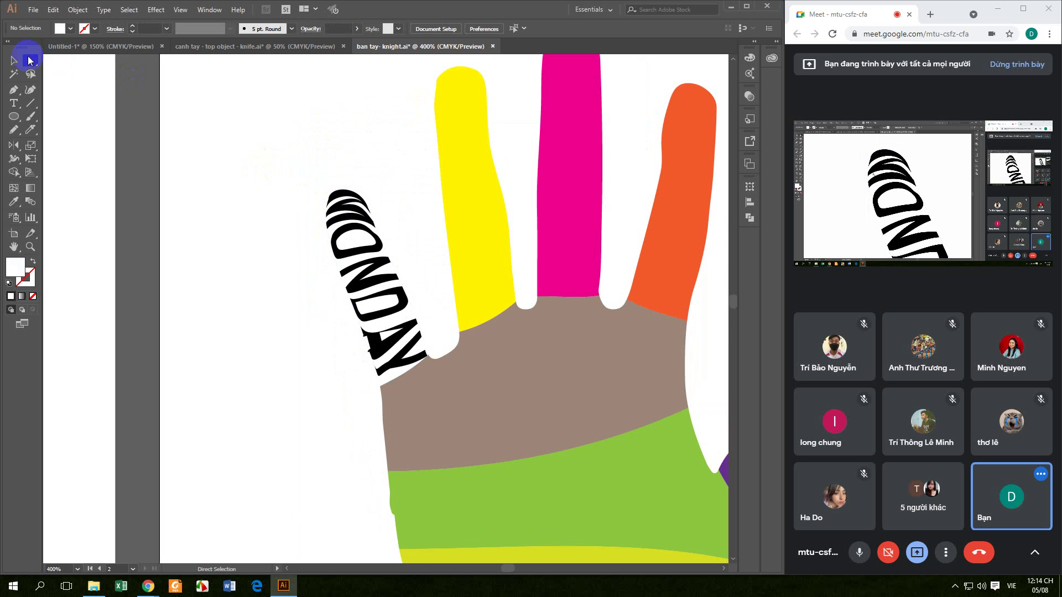
pyautogui.scroll(-1, 315, 322)
pyautogui.moveTo(417, 317); pyautogui.dragTo(339, 325)
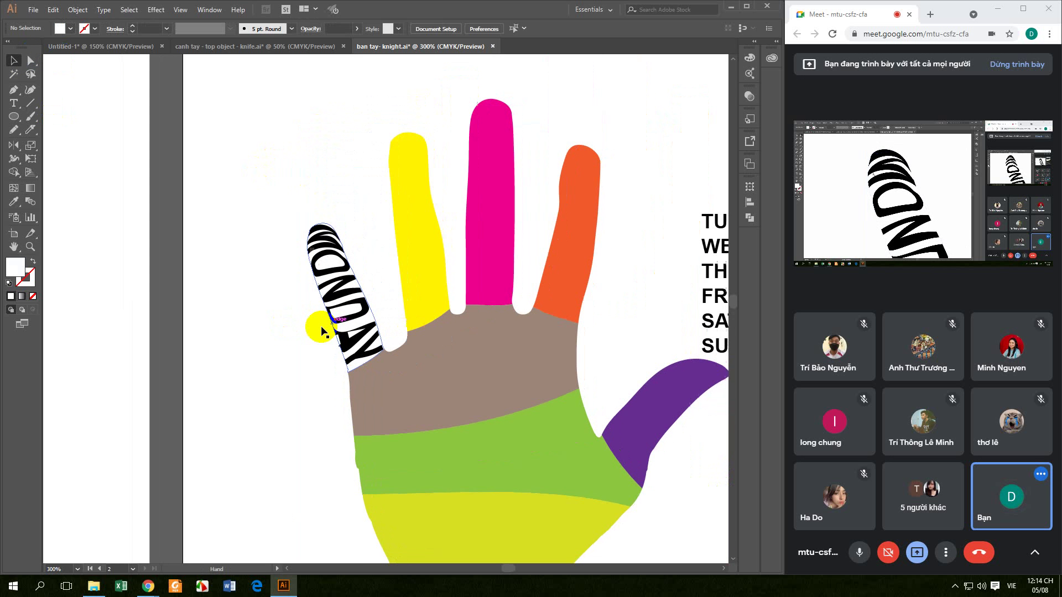
# Move the word TUESDAY above the MONDAY finger and try envelope-distorting it with the upright yellow finger
pyautogui.moveTo(683, 224); pyautogui.dragTo(229, 155)
pyautogui.keyDown('shift'); pyautogui.click(340, 186); pyautogui.keyUp('shift')
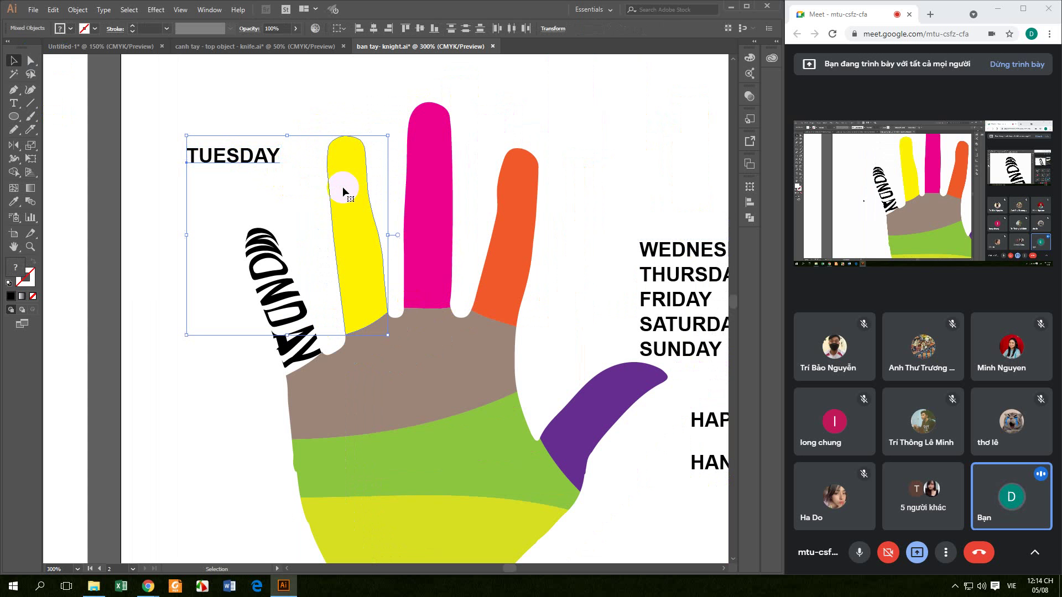
pyautogui.click(78, 10)
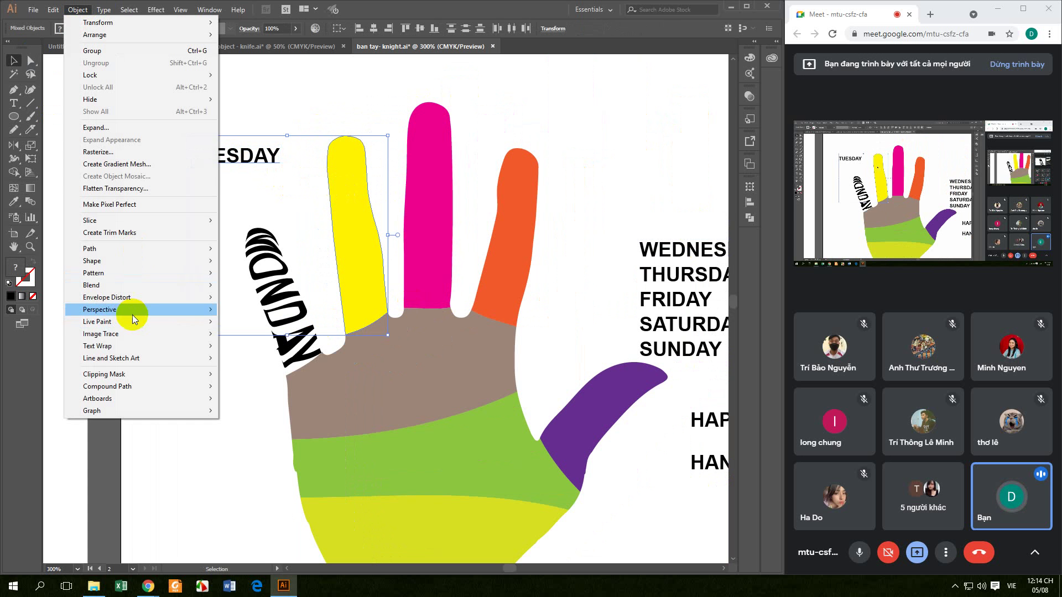
pyautogui.moveTo(136, 299)
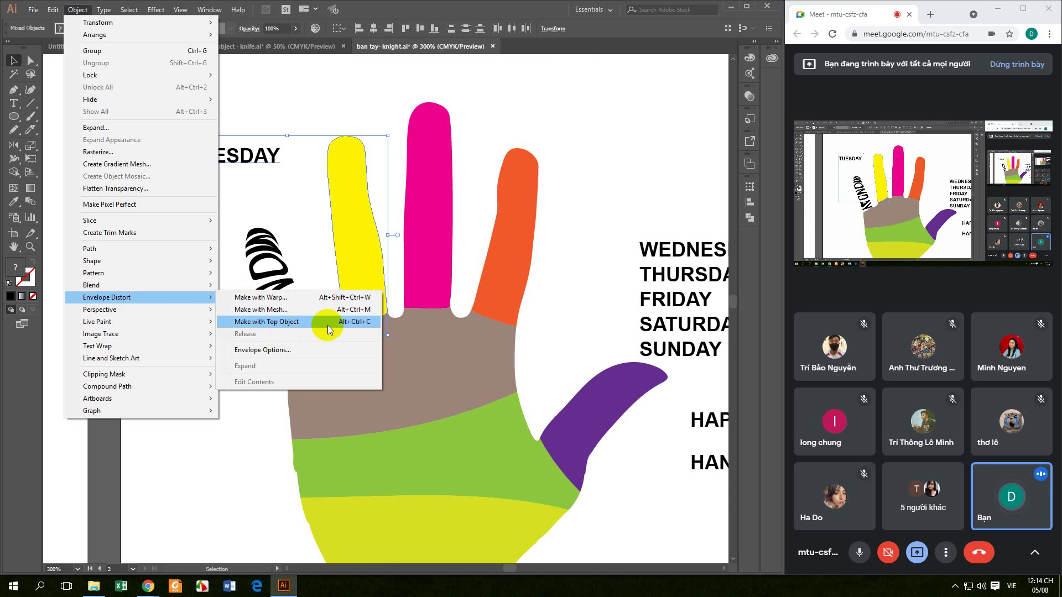
pyautogui.click(346, 326)
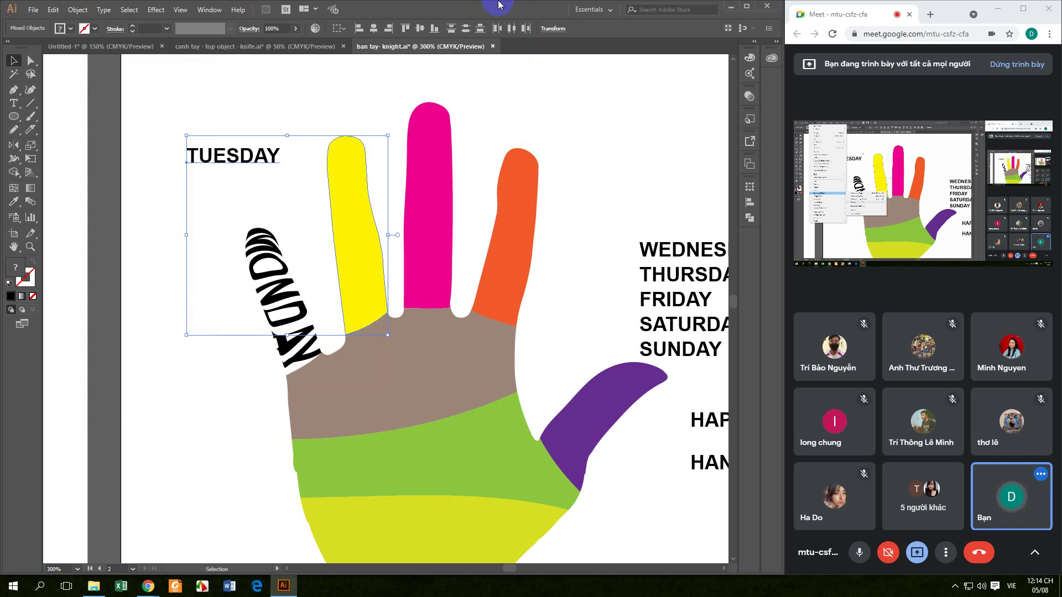
pyautogui.hotkey('ctrl', 'z')
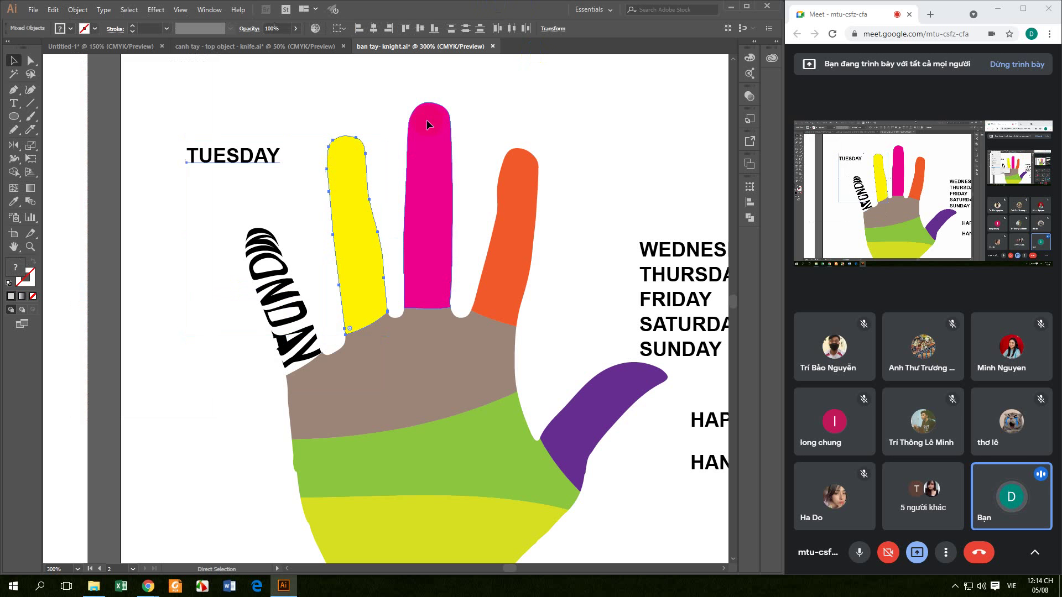
# Rotate the yellow finger a quarter turn counter-clockwise so that it lies horizontally with its tip facing left
pyautogui.click(301, 178)
pyautogui.click(356, 209)
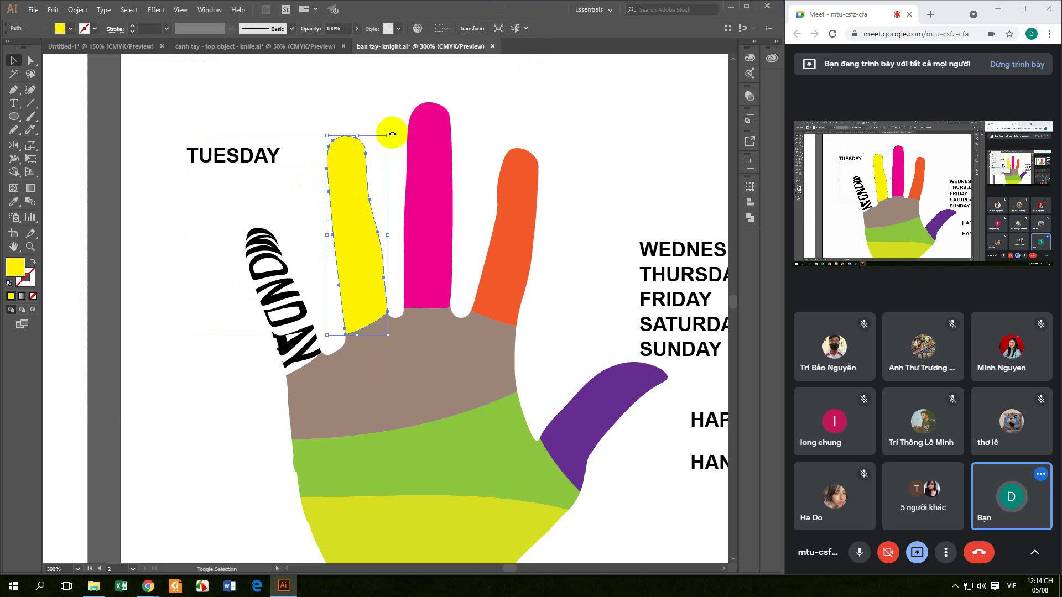
pyautogui.moveTo(391, 126); pyautogui.dragTo(289, 210)
# Envelope-distort TUESDAY with the yellow finger as top object and rotate the lettering back upright into the finger's place
pyautogui.click(221, 163)
pyautogui.keyDown('shift'); pyautogui.click(308, 239); pyautogui.keyUp('shift')
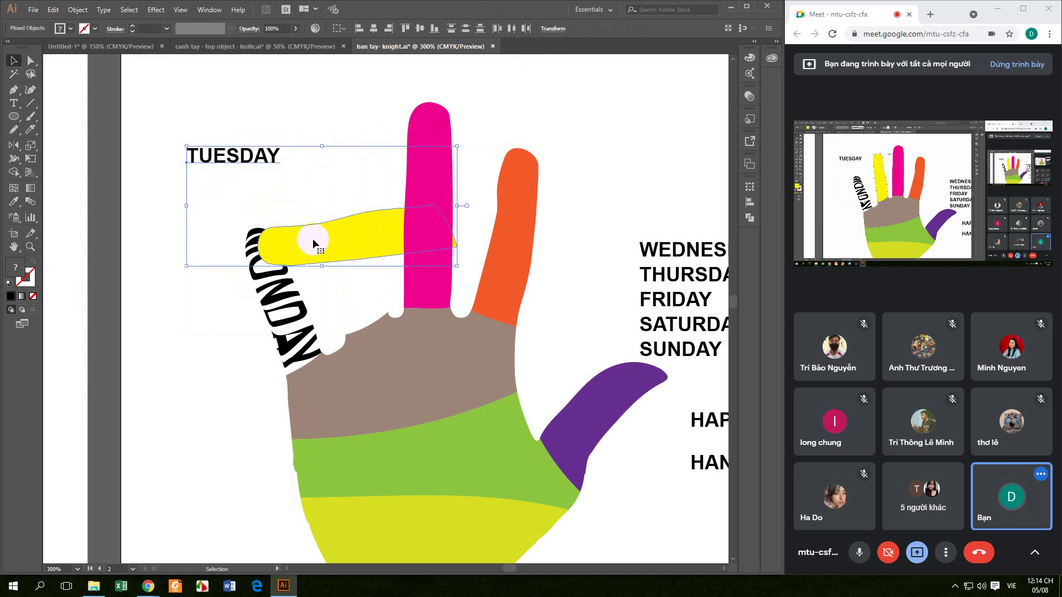
pyautogui.hotkey('alt', 'ctrl', 'c')
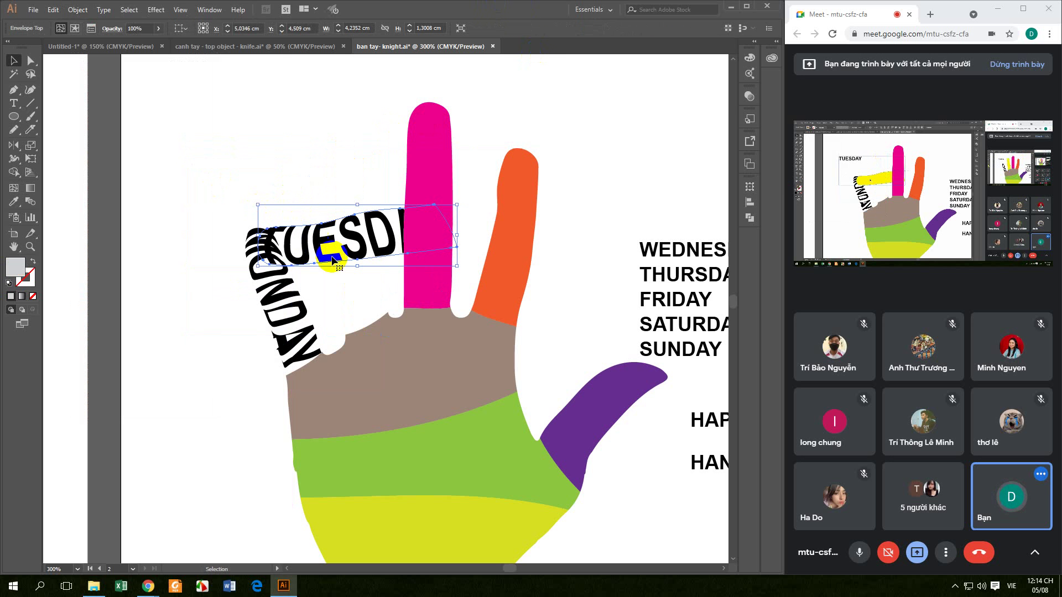
pyautogui.moveTo(461, 203); pyautogui.dragTo(412, 322)
pyautogui.click(239, 220)
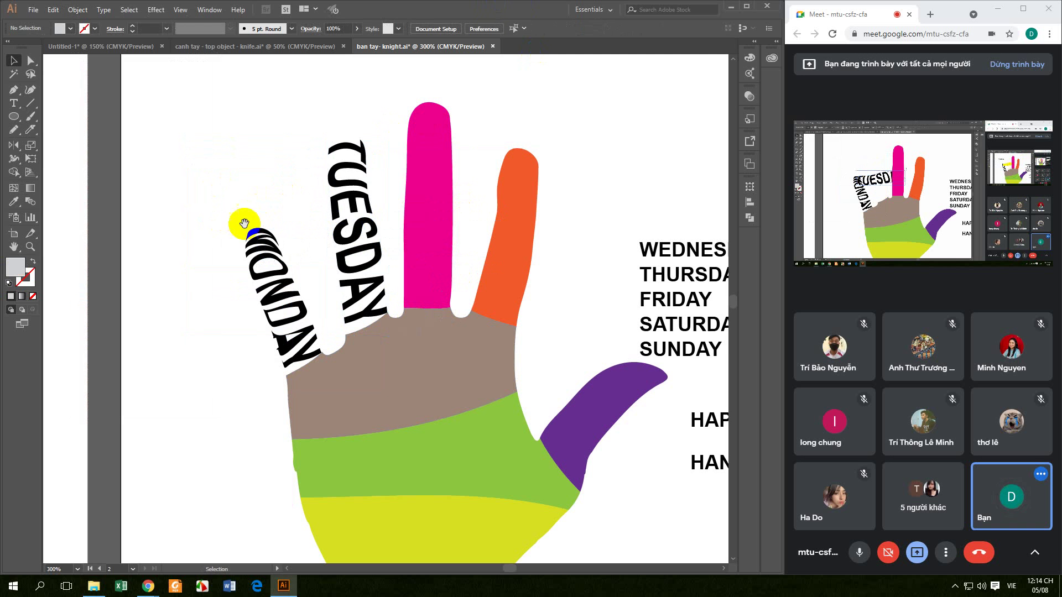
# Move WEDNESDAY above the orange finger and rotate the magenta finger a quarter turn counter-clockwise to lie horizontally
pyautogui.moveTo(343, 255); pyautogui.dragTo(281, 228)
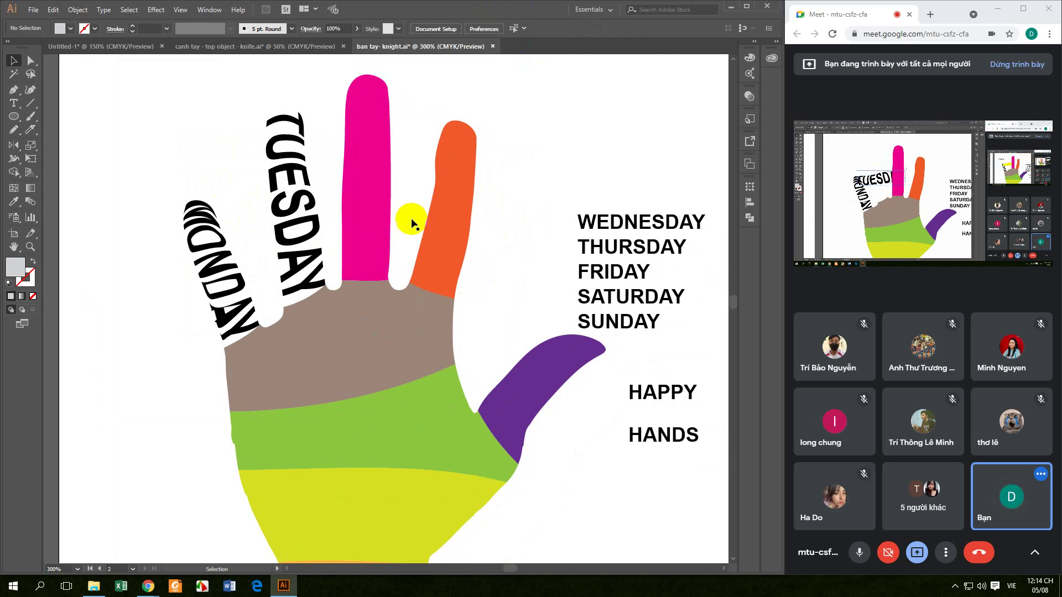
pyautogui.moveTo(588, 221); pyautogui.dragTo(309, 165)
pyautogui.click(384, 131)
pyautogui.click(439, 111)
# Envelope-distort WEDNESDAY with the magenta finger as top object and rotate the lettering upright to form the middle finger
pyautogui.keyDown('shift'); pyautogui.click(394, 177); pyautogui.keyUp('shift')
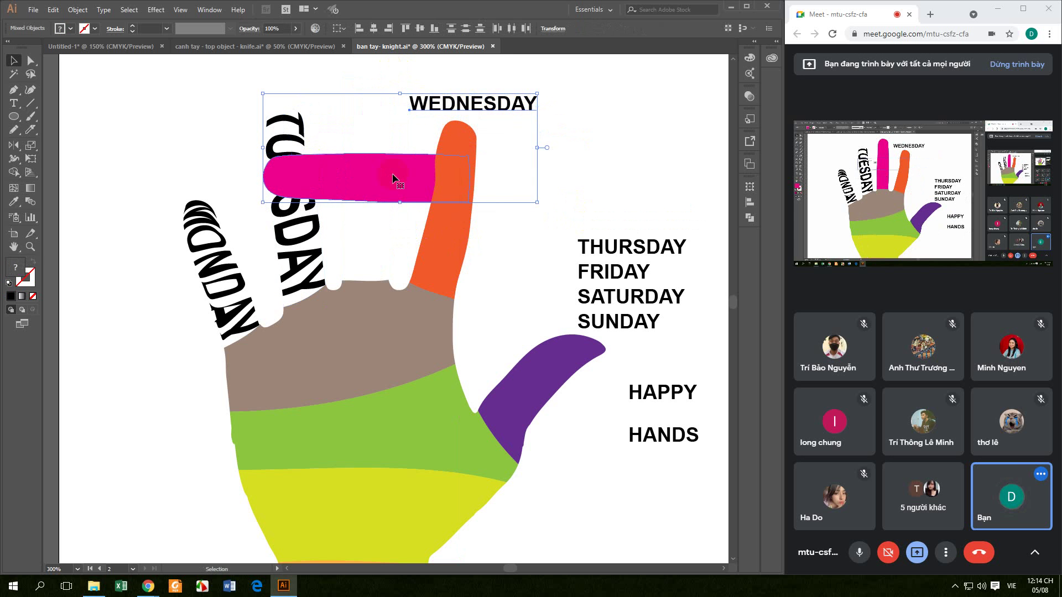
pyautogui.hotkey('ctrl', 'alt', 'c')
pyautogui.press('c')
pyautogui.click(470, 148)
pyautogui.click(14, 61)
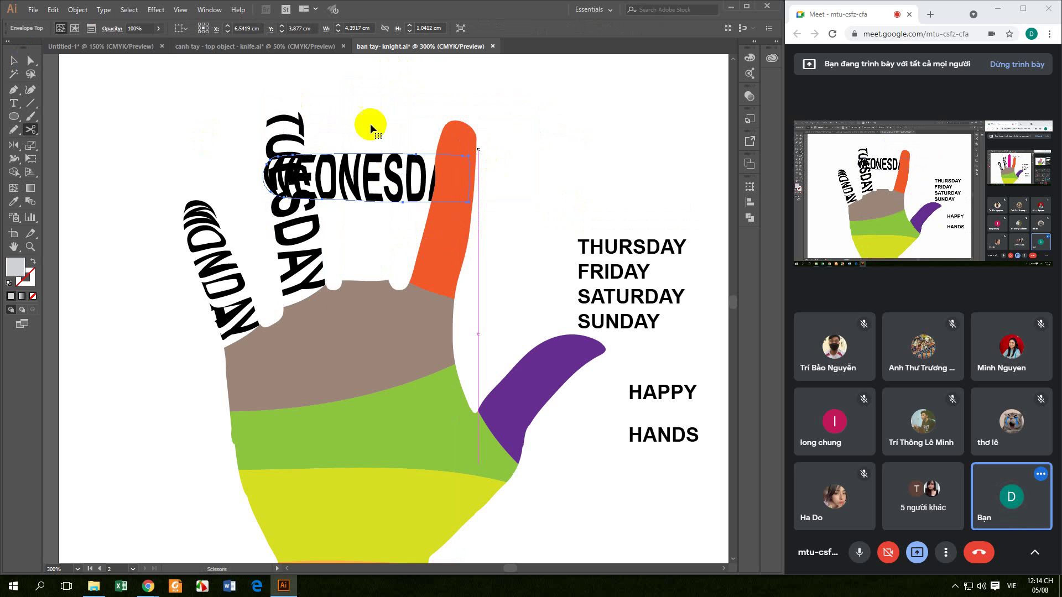
pyautogui.click(466, 148)
pyautogui.moveTo(473, 151); pyautogui.dragTo(390, 260)
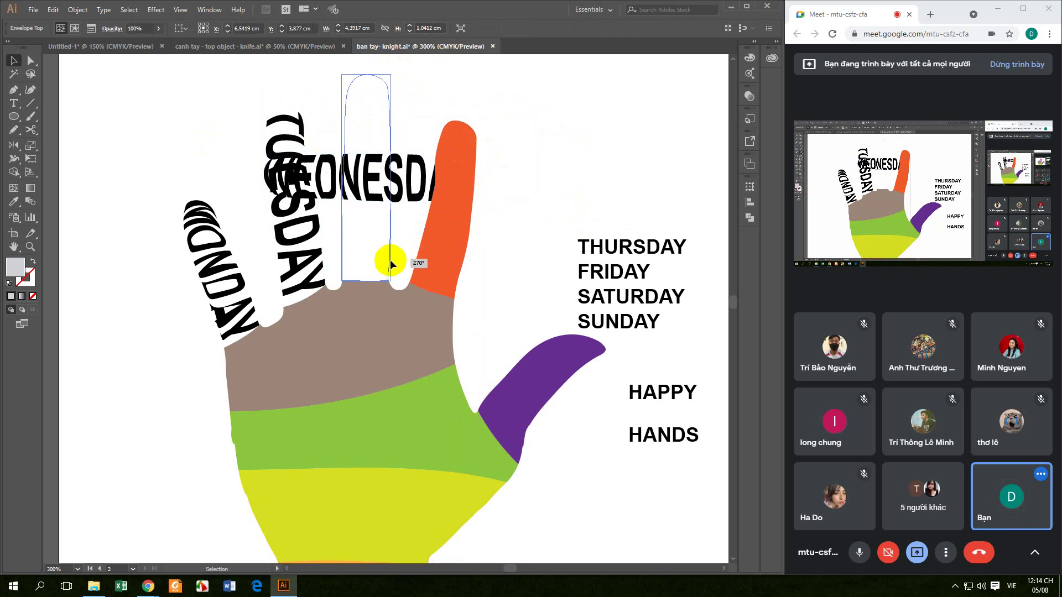
pyautogui.click(518, 256)
# Move THURSDAY beside the orange finger and rotate that finger counter-clockwise so its tip points left
pyautogui.moveTo(499, 315); pyautogui.dragTo(459, 315)
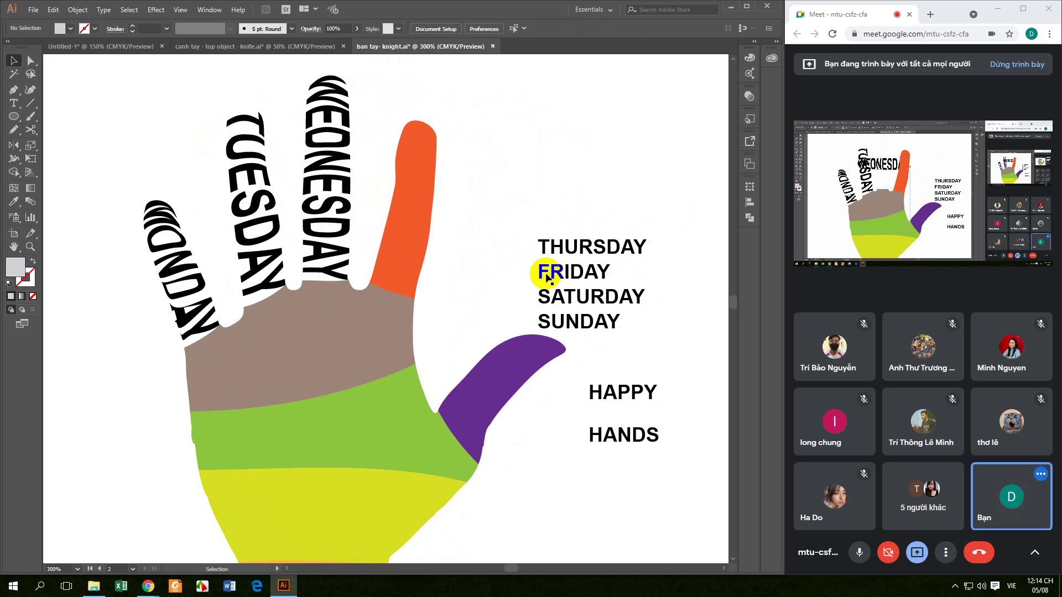
pyautogui.moveTo(553, 247); pyautogui.dragTo(483, 192)
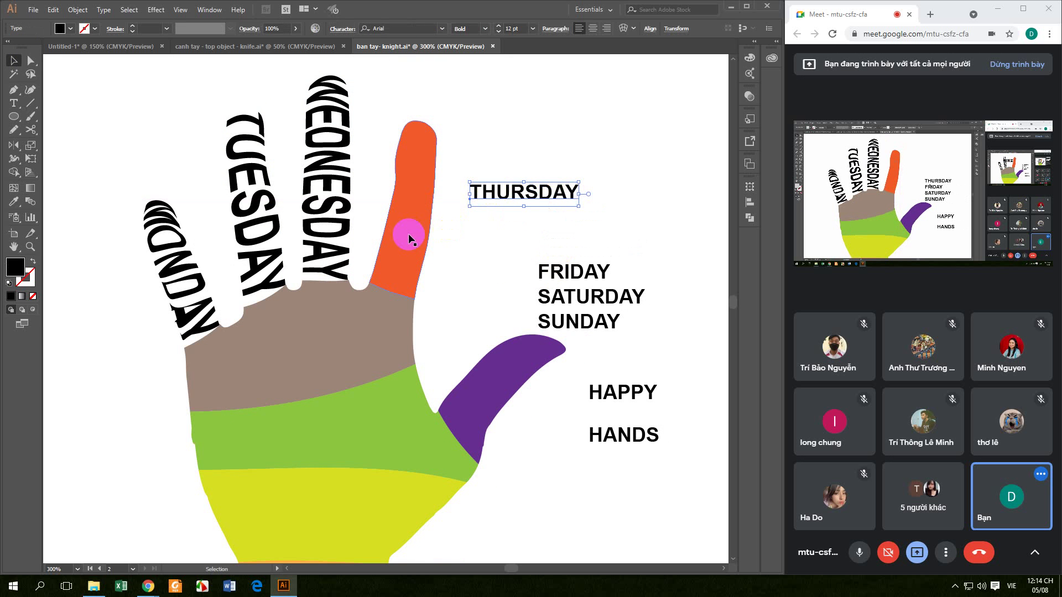
pyautogui.click(420, 206)
pyautogui.moveTo(436, 112); pyautogui.dragTo(350, 198)
# Envelope-distort THURSDAY with the orange finger as top object and rotate the lettering back into the index finger's place
pyautogui.click(513, 209)
pyautogui.keyDown('shift'); pyautogui.click(462, 213); pyautogui.keyUp('shift')
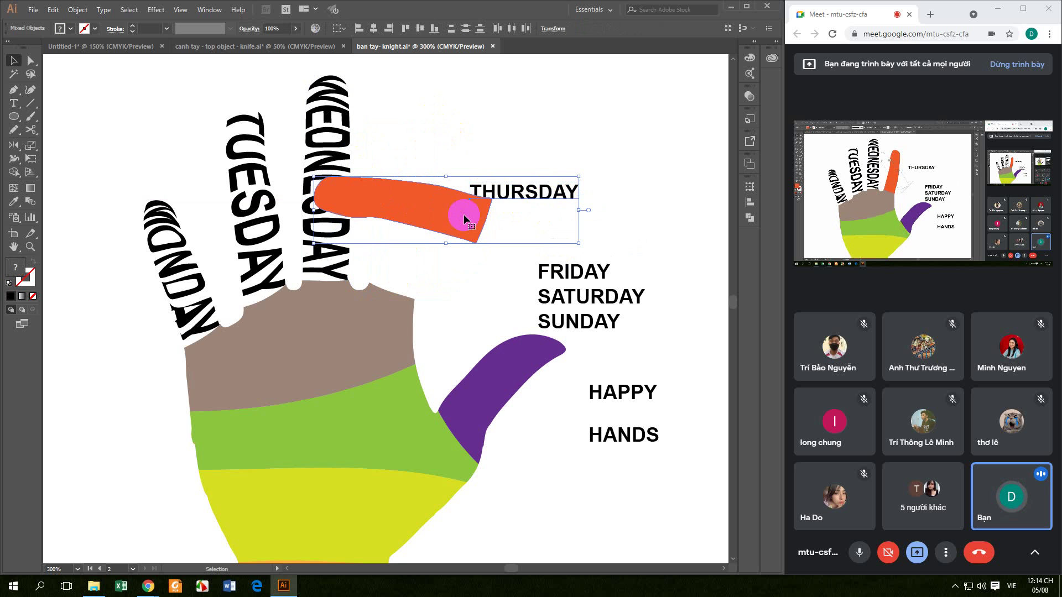
pyautogui.hotkey('ctrl', 'alt', 'c')
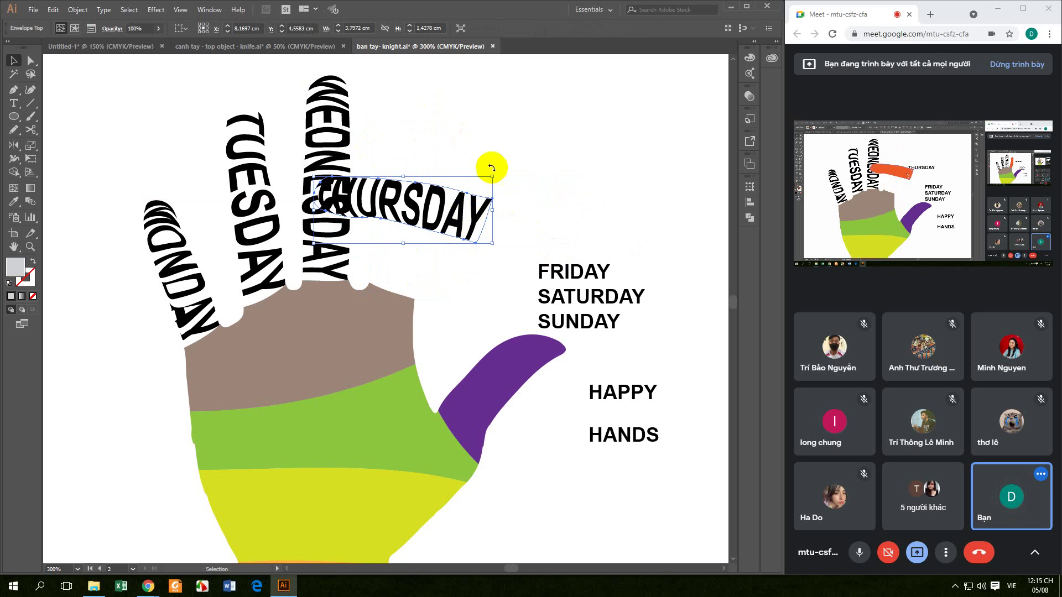
pyautogui.moveTo(493, 171); pyautogui.dragTo(415, 281)
pyautogui.click(495, 279)
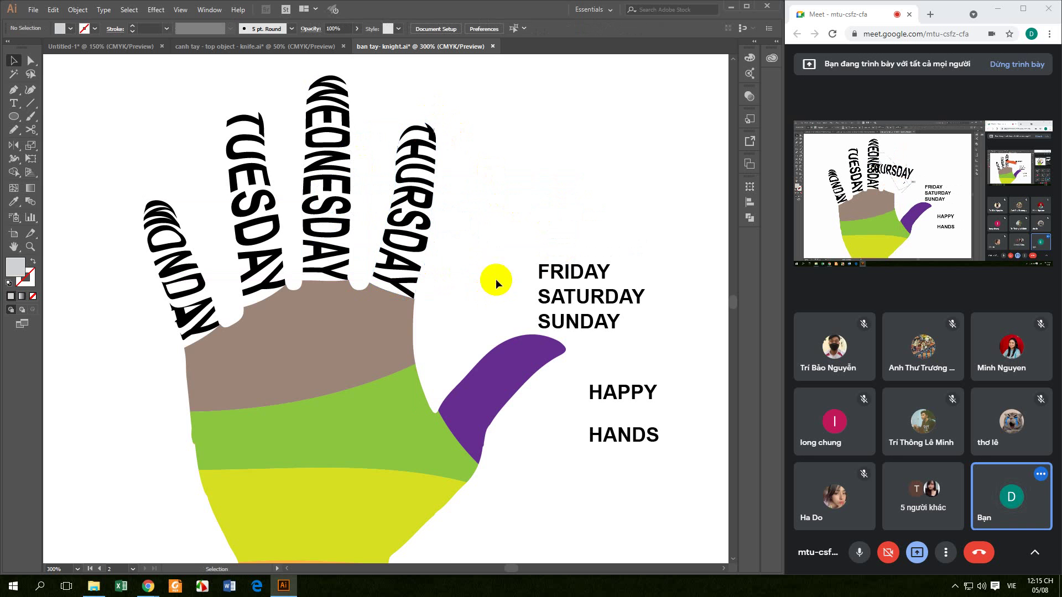
# Try envelope-distorting FRIDAY with the purple thumb in its original diagonal orientation, and undo it
pyautogui.moveTo(468, 319); pyautogui.dragTo(493, 254)
pyautogui.scroll(-1, 492, 253)
pyautogui.click(559, 221)
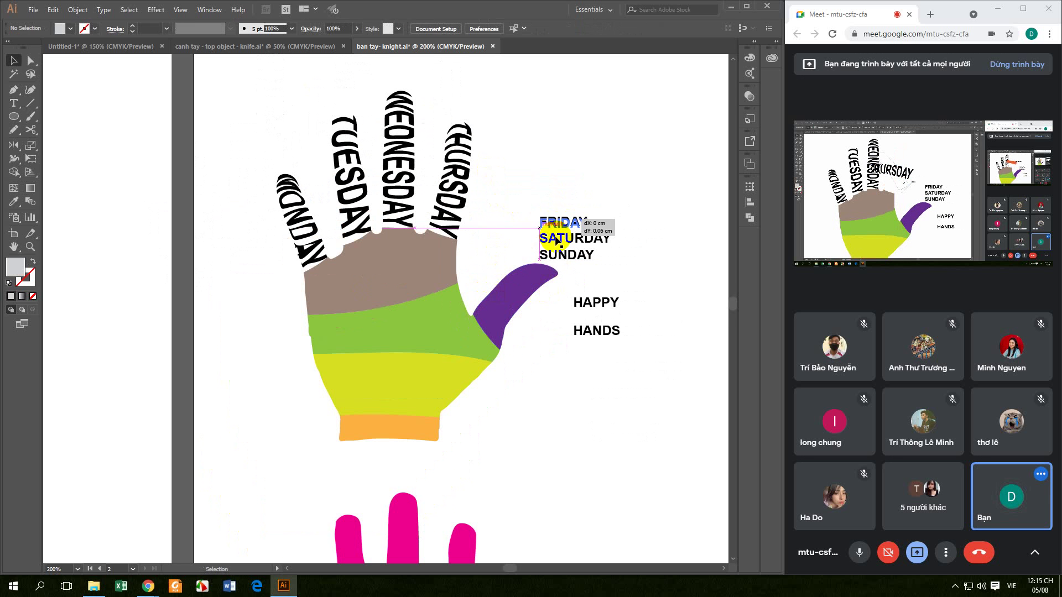
pyautogui.keyDown('shift'); pyautogui.click(533, 280); pyautogui.keyUp('shift')
pyautogui.hotkey('ctrl', 'alt', 'c')
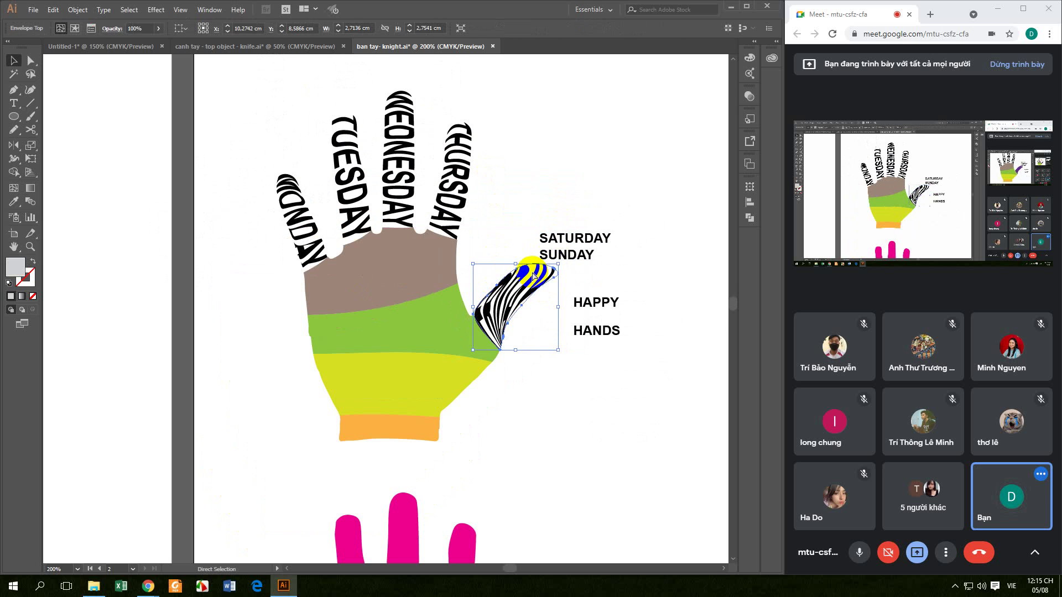
pyautogui.hotkey('ctrl', 'z')
# Rotate the purple thumb counter-clockwise until it lies horizontally with its tip facing left
pyautogui.click(486, 280)
pyautogui.click(536, 283)
pyautogui.moveTo(561, 263); pyautogui.dragTo(453, 299)
# Try envelope-distorting FRIDAY with the horizontal purple thumb and rotating the lettering, and undo both changes
pyautogui.keyDown('shift'); pyautogui.click(551, 223); pyautogui.keyUp('shift')
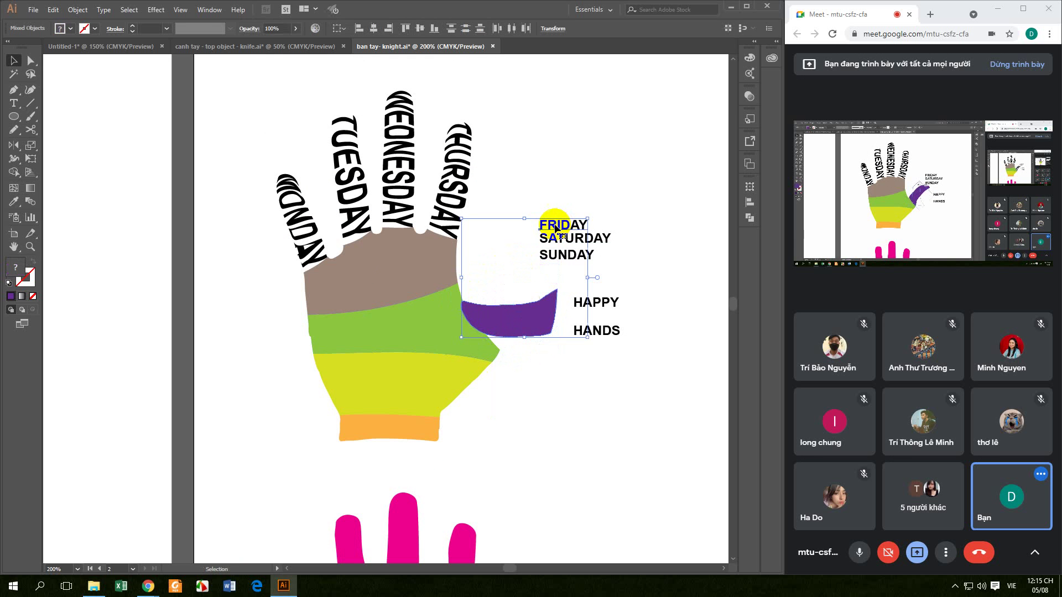
pyautogui.hotkey('ctrl', 'alt', 'c')
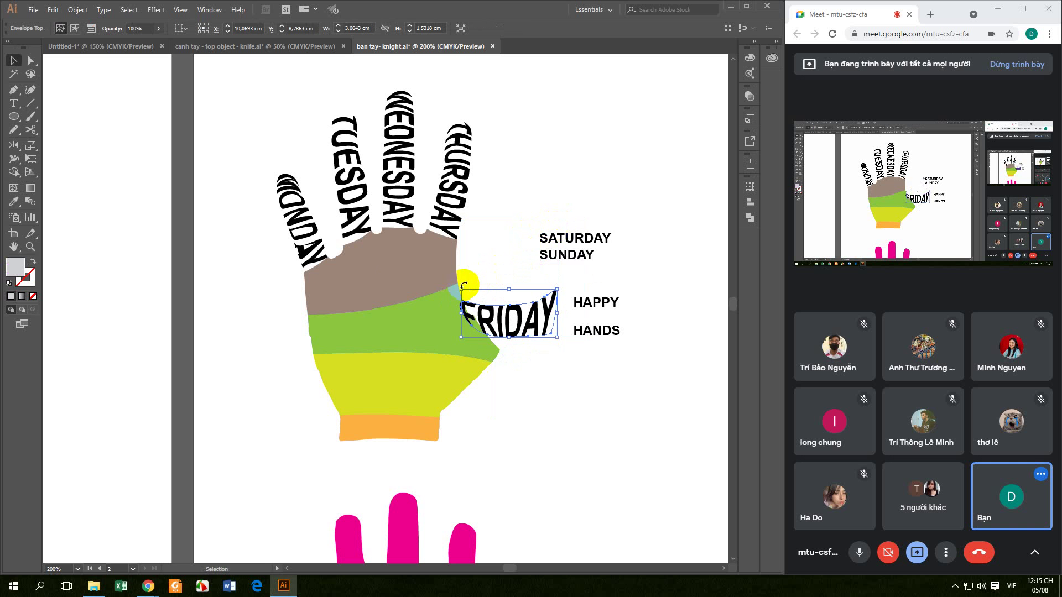
pyautogui.moveTo(462, 284); pyautogui.dragTo(563, 285)
pyautogui.hotkey('ctrl', 'z')
pyautogui.click(535, 389)
pyautogui.hotkey('ctrl', 'z')
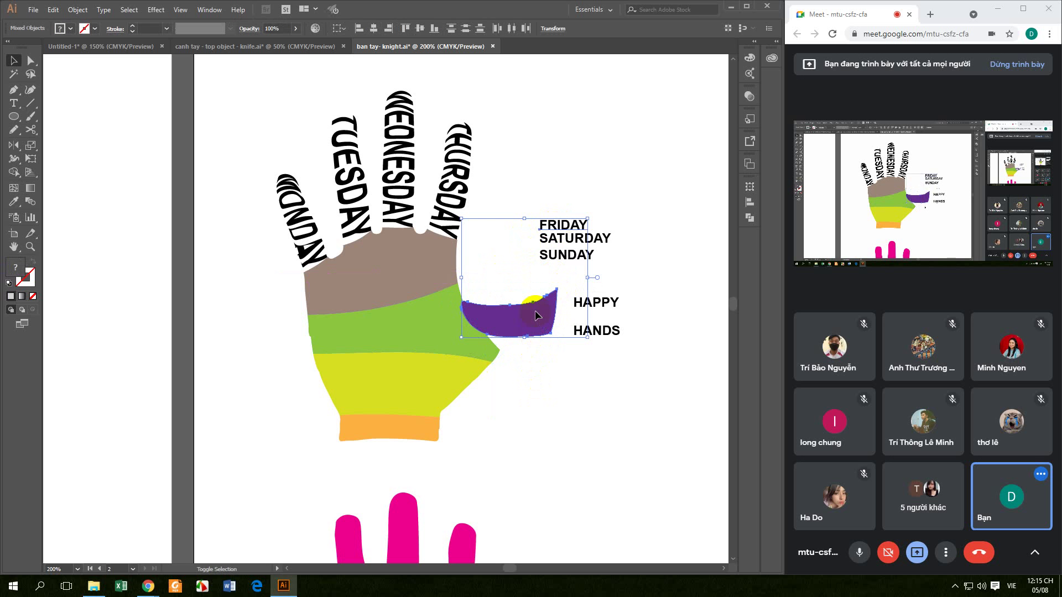
# Envelope-distort FRIDAY with the purple thumb as top object and rotate the lettering diagonally back onto the thumb's place
pyautogui.hotkey('alt', 'v')
pyautogui.press('Escape')
pyautogui.hotkey('ctrl', 'alt', 'c')
pyautogui.press('Escape')
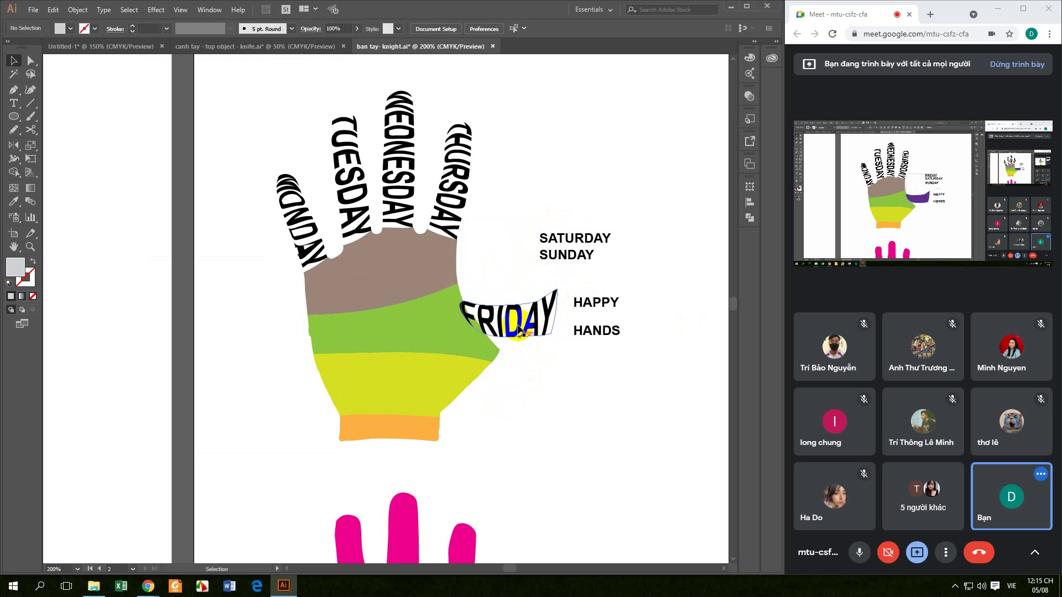
pyautogui.moveTo(562, 279); pyautogui.dragTo(485, 352)
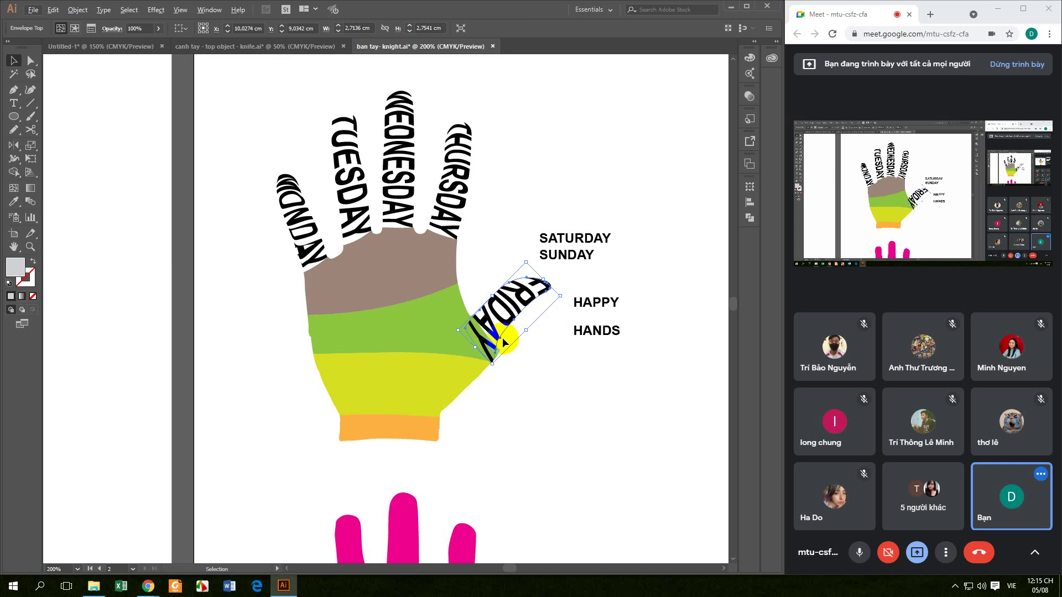
pyautogui.click(857, 552)
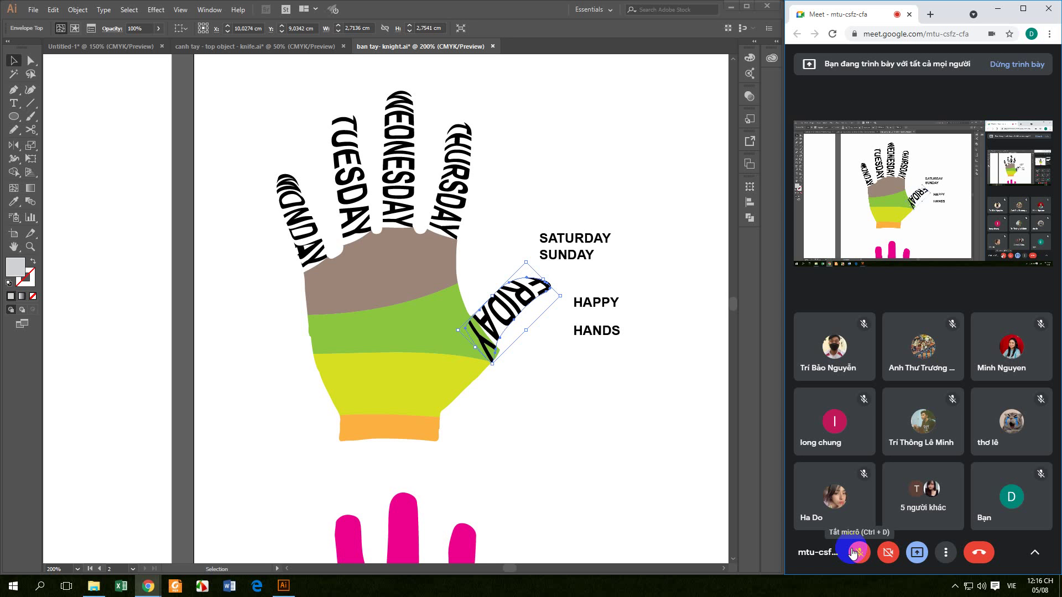
pyautogui.click(856, 552)
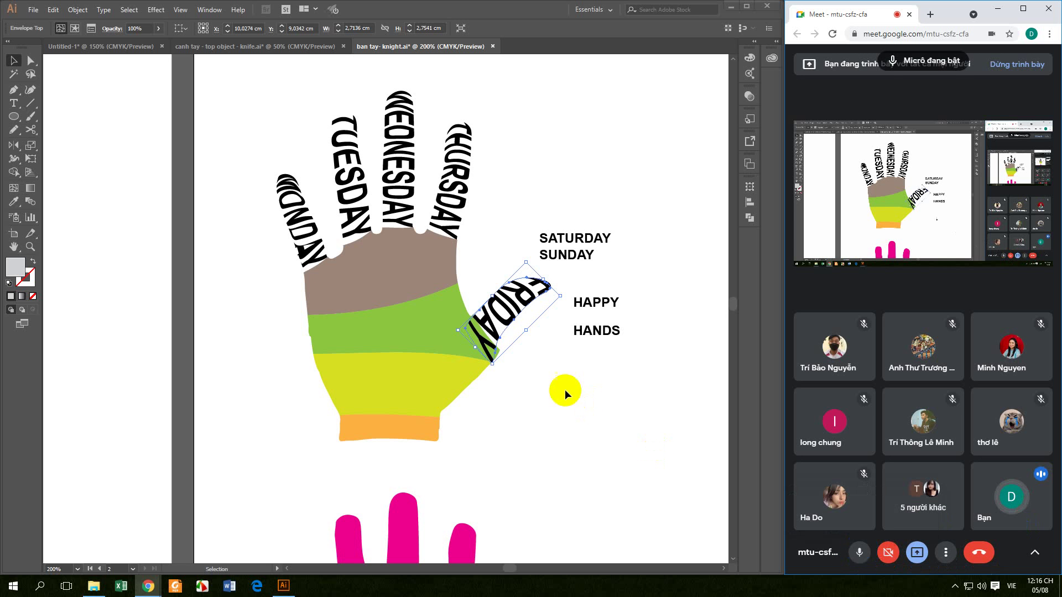
pyautogui.click(955, 586)
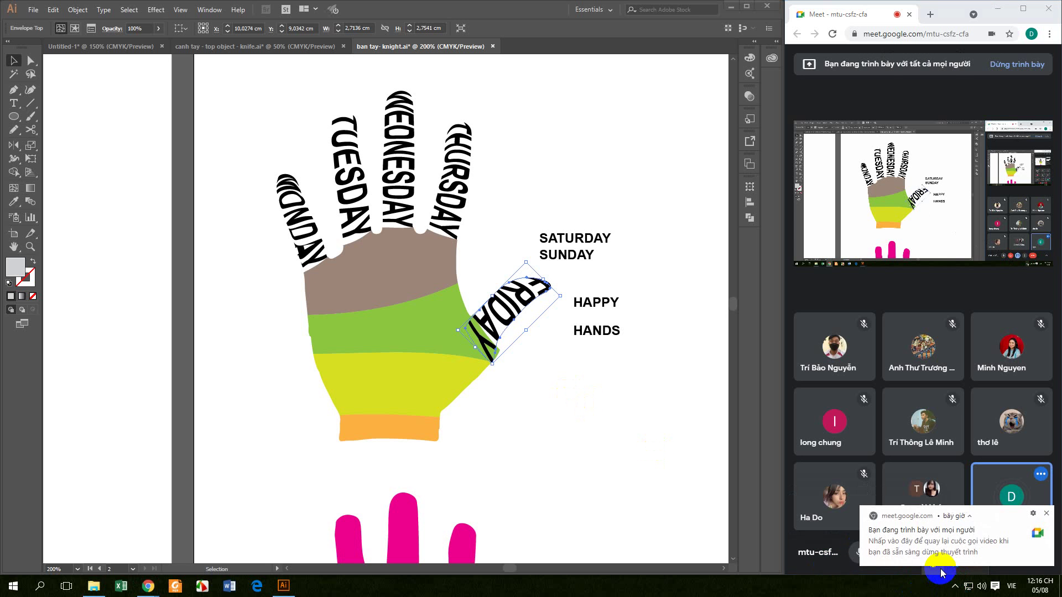
pyautogui.click(1045, 525)
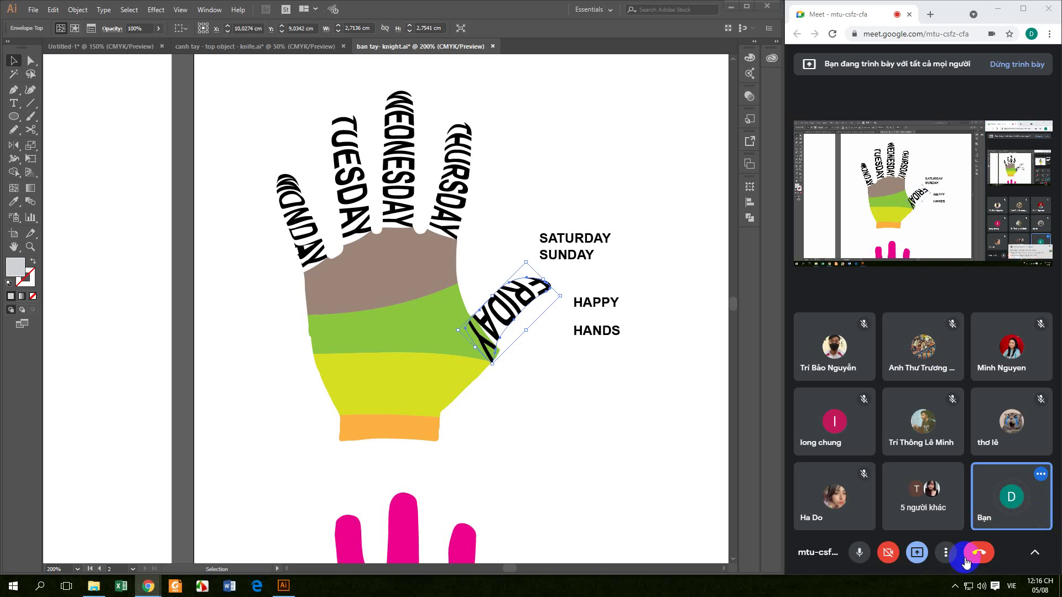